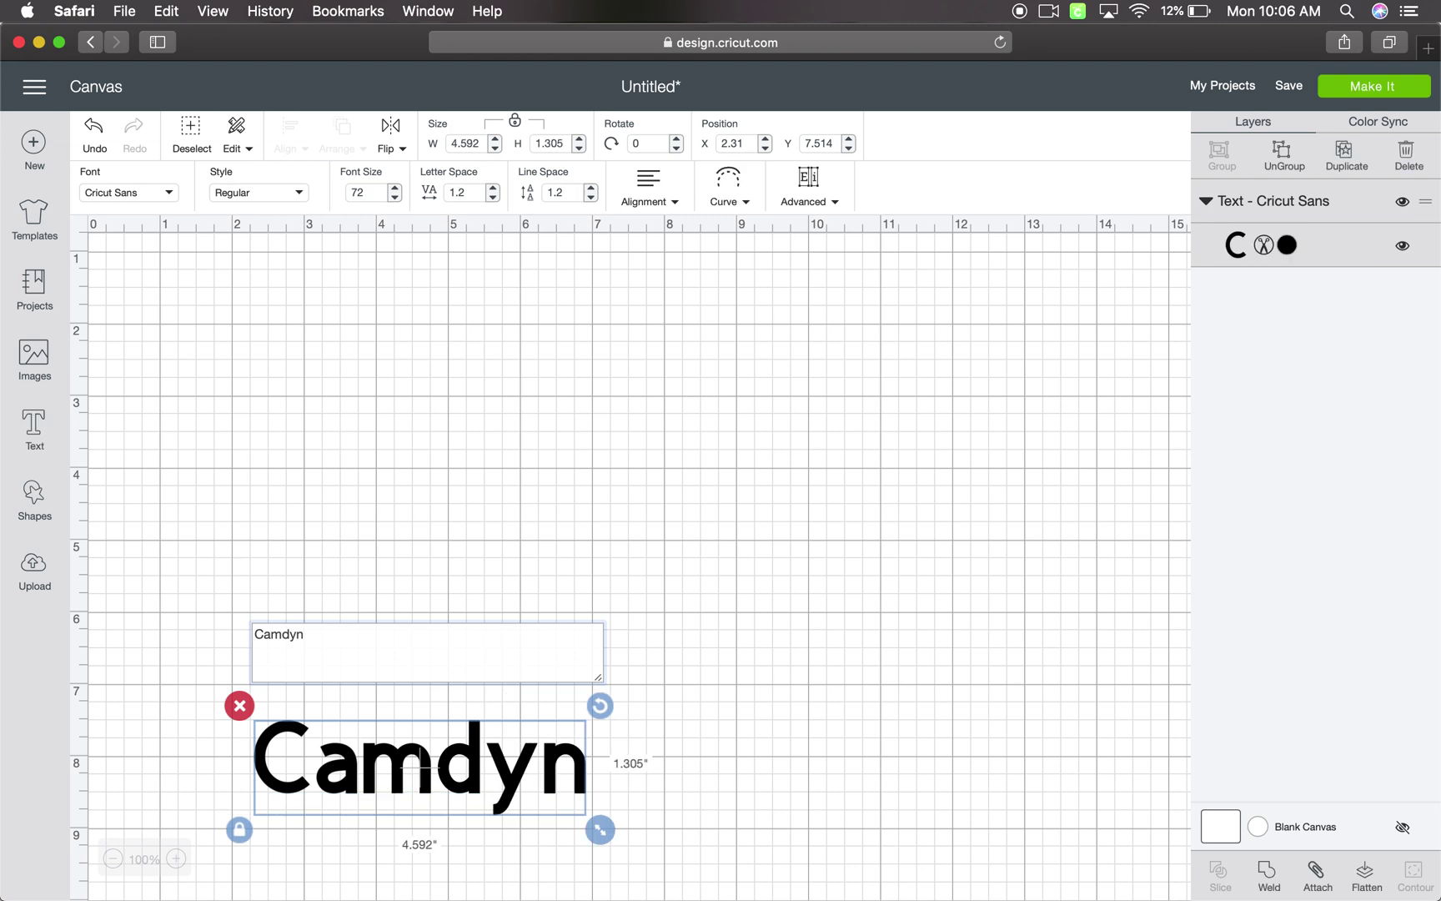
Move the name text up to about X 1.84, Y 1.44 on the canvas.
drag(414, 798, 391, 584)
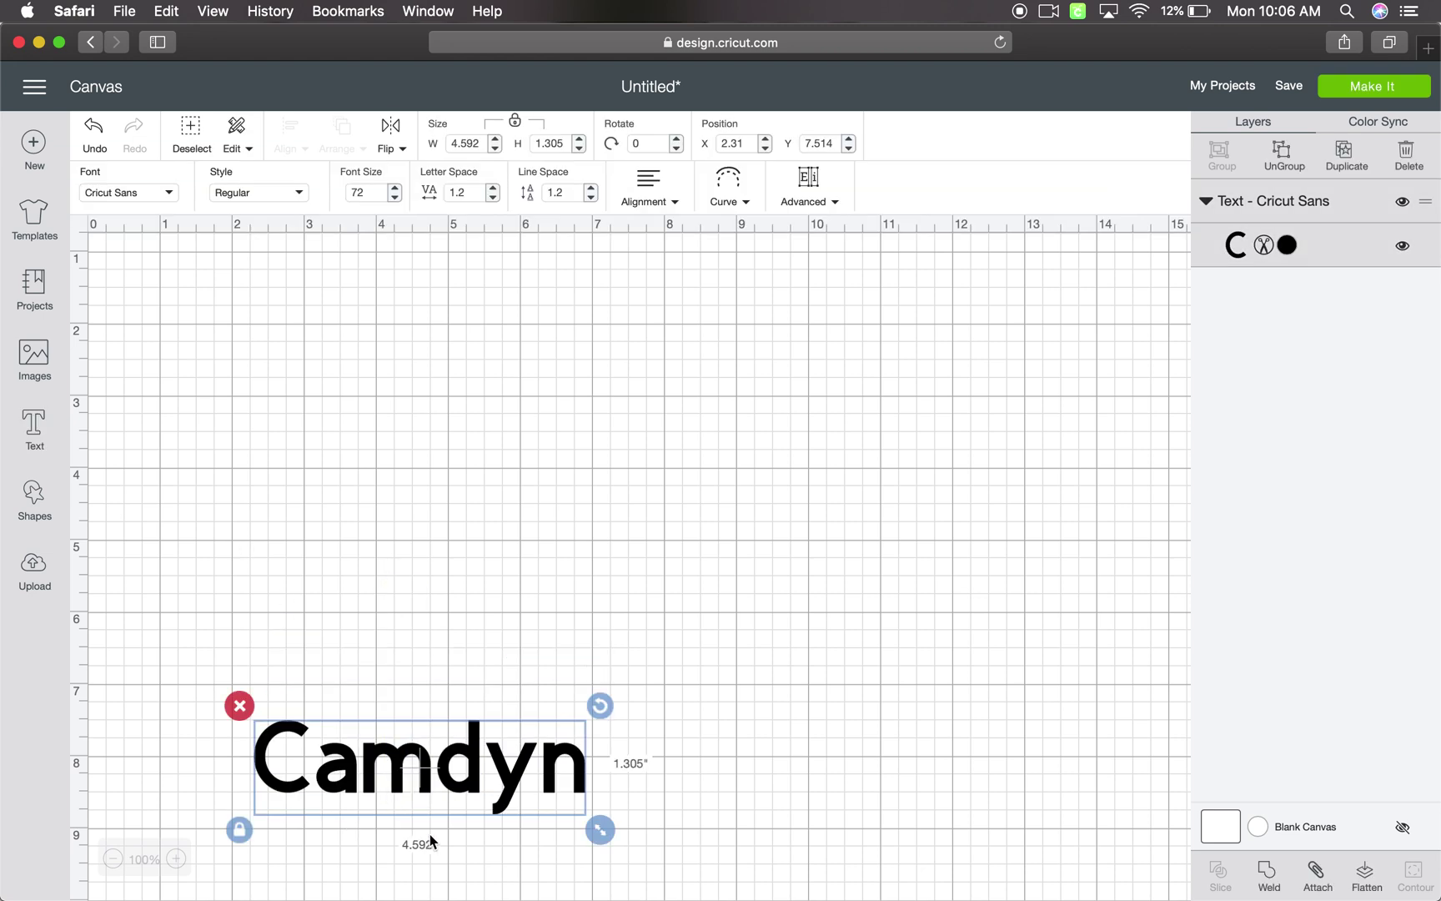
drag(468, 788, 433, 351)
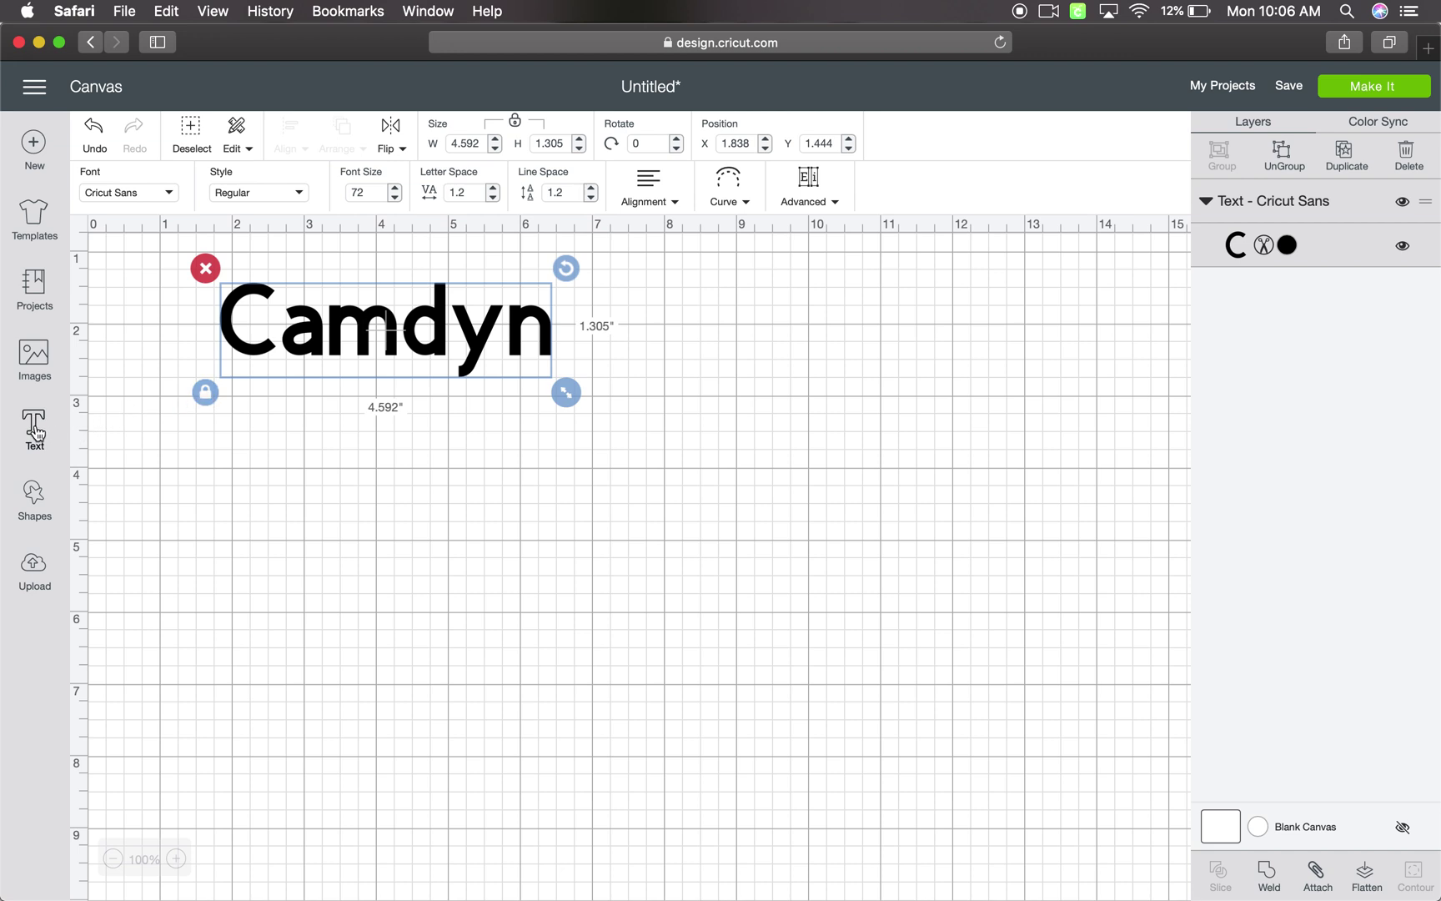
click(36, 432)
click(309, 313)
click(308, 315)
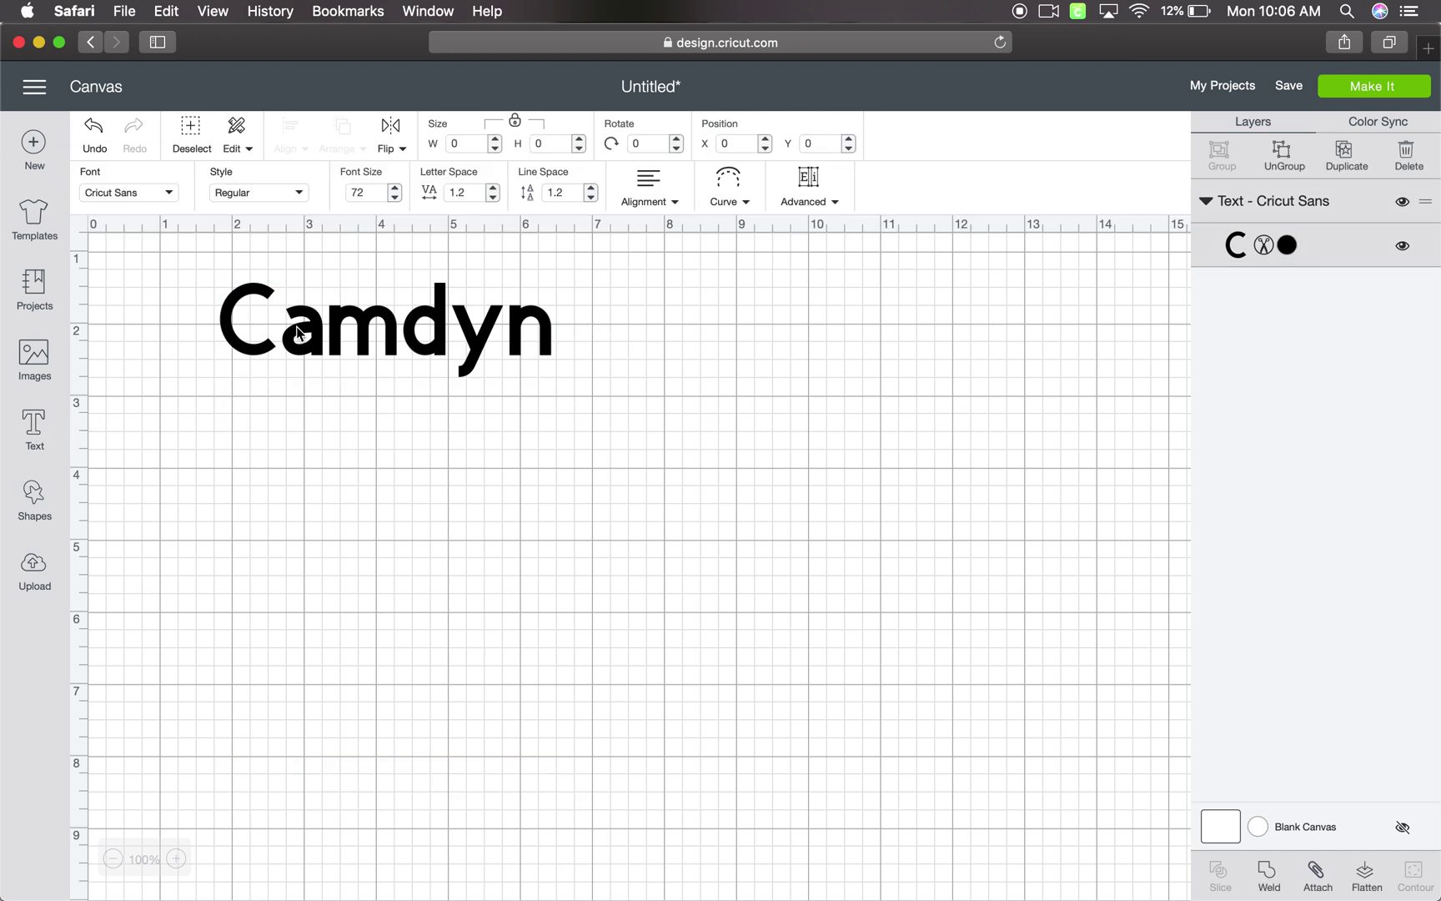
Change the name text's font to SignPainter from the system fonts.
click(170, 195)
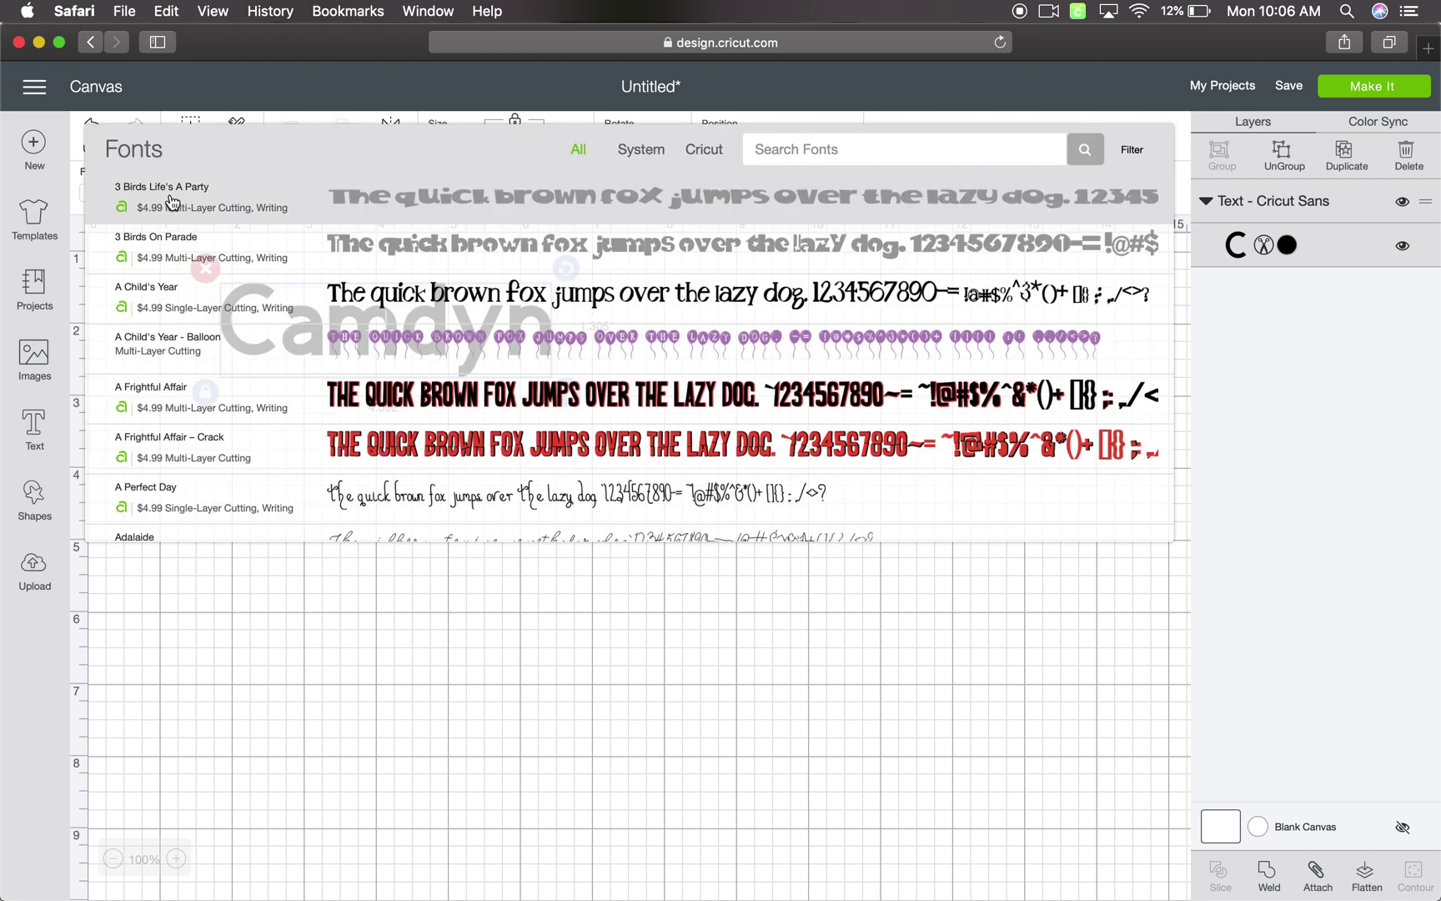
click(644, 150)
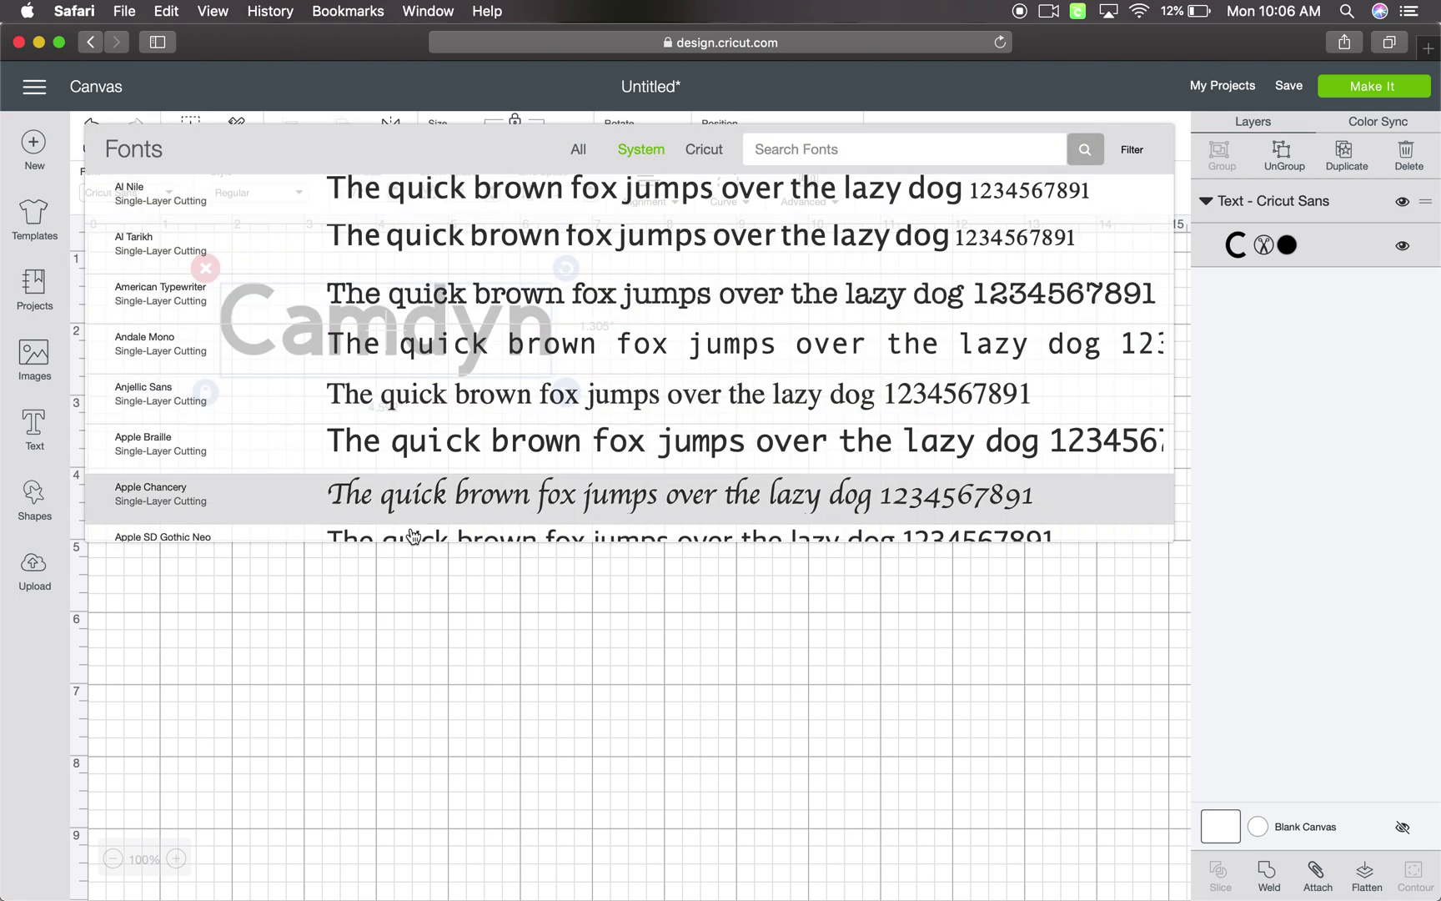
scroll(405, 559, down, 3)
scroll(451, 479, down, 20)
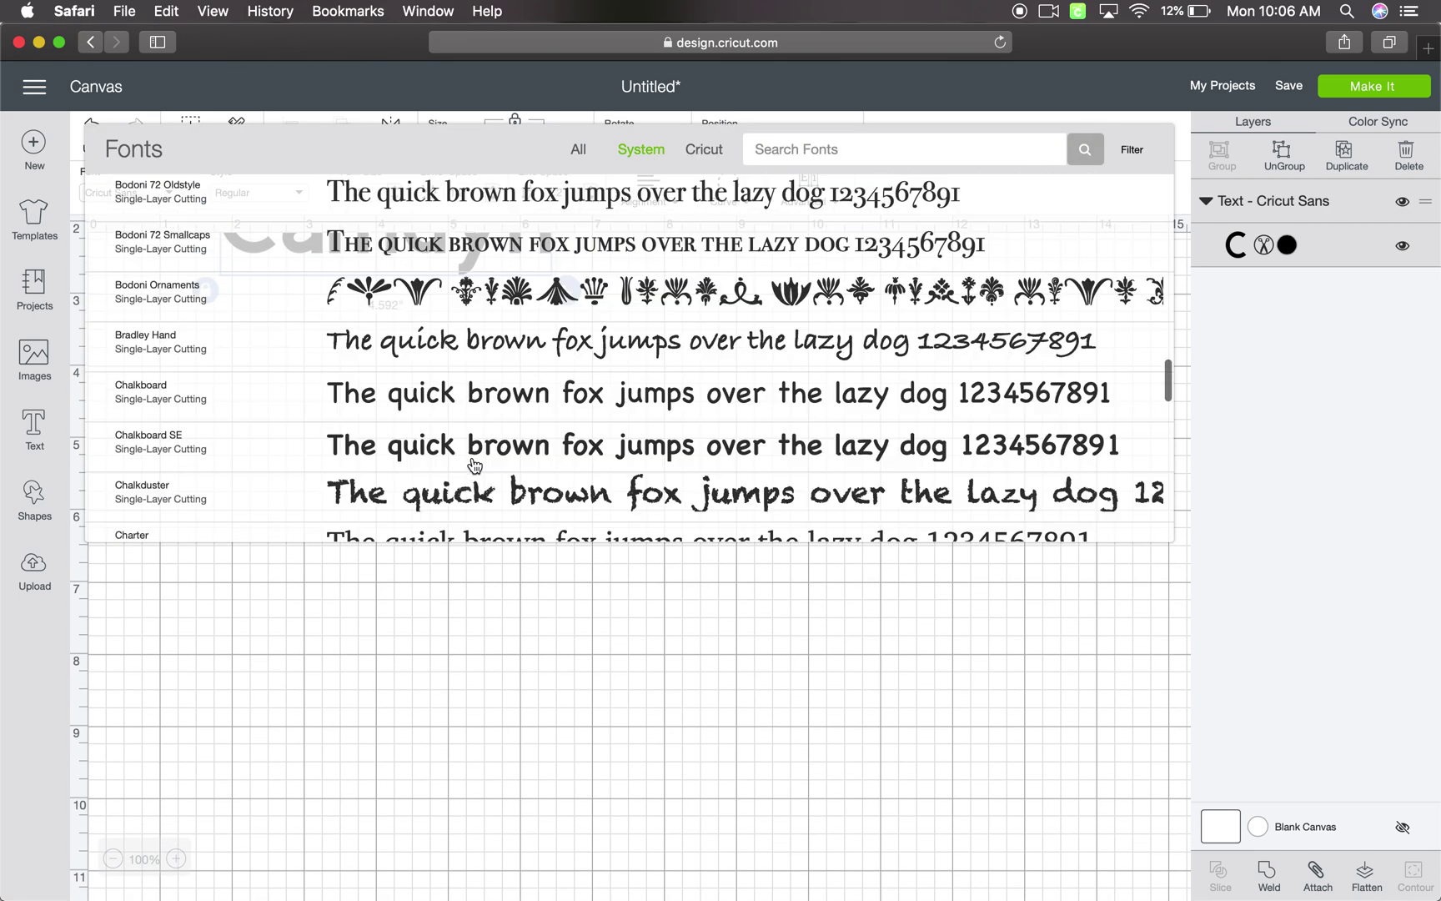
scroll(474, 464, down, 20)
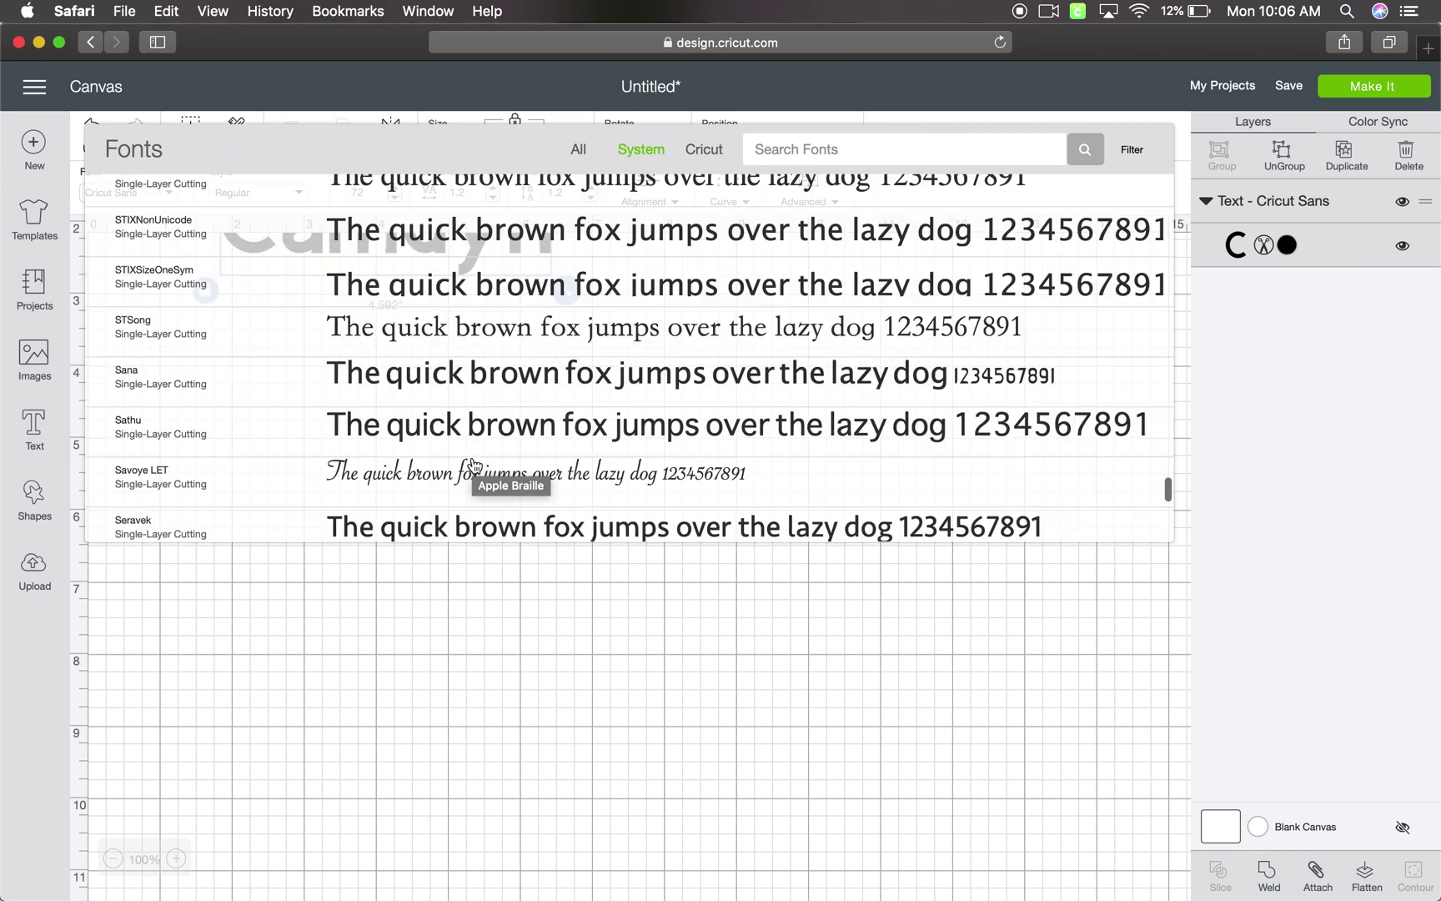
scroll(475, 464, up, 10)
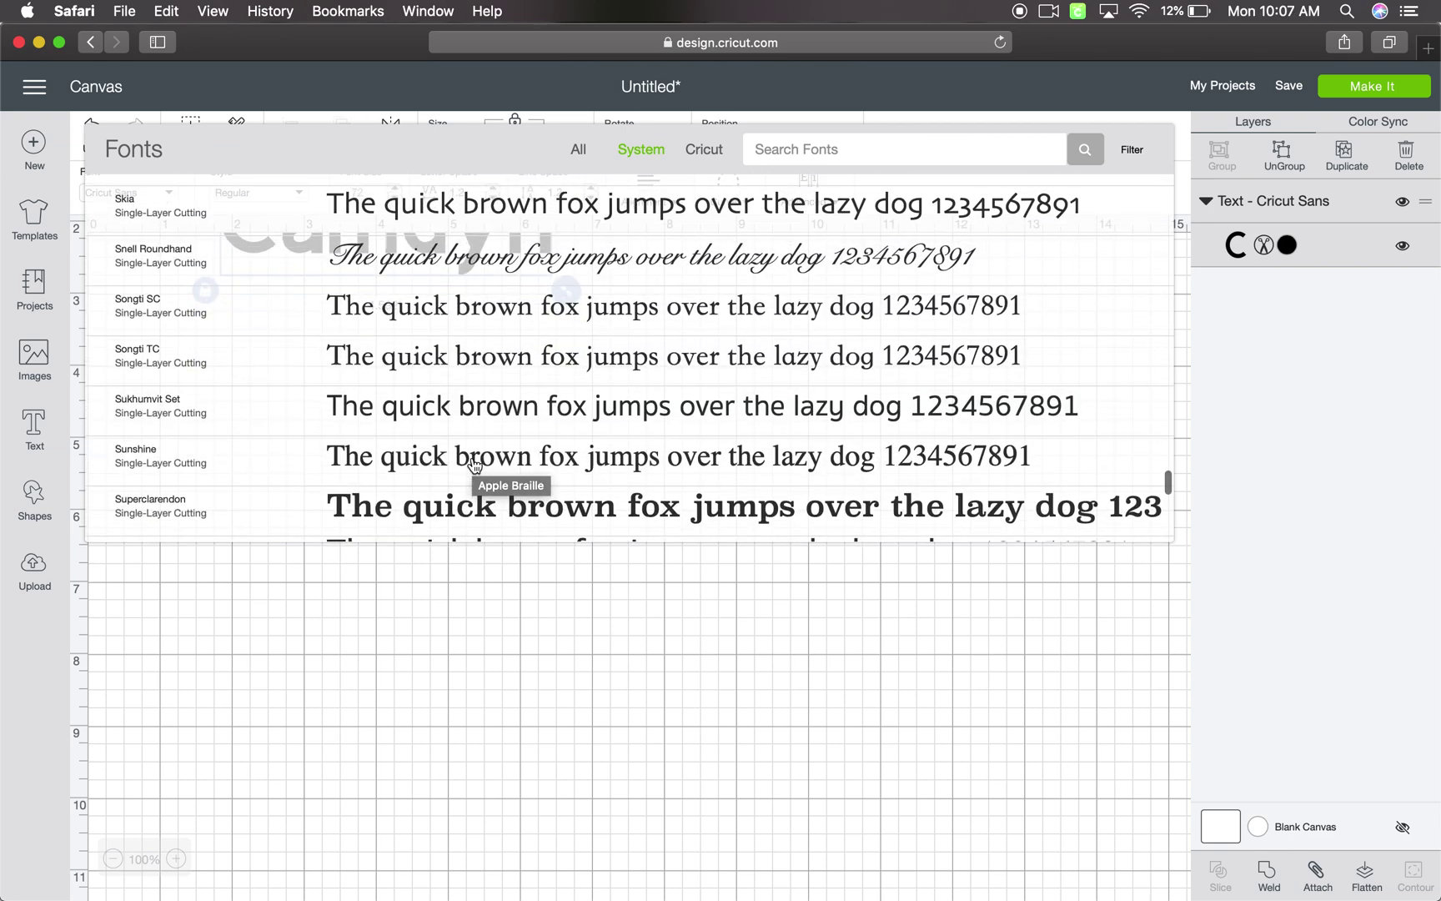
scroll(475, 464, down, 10)
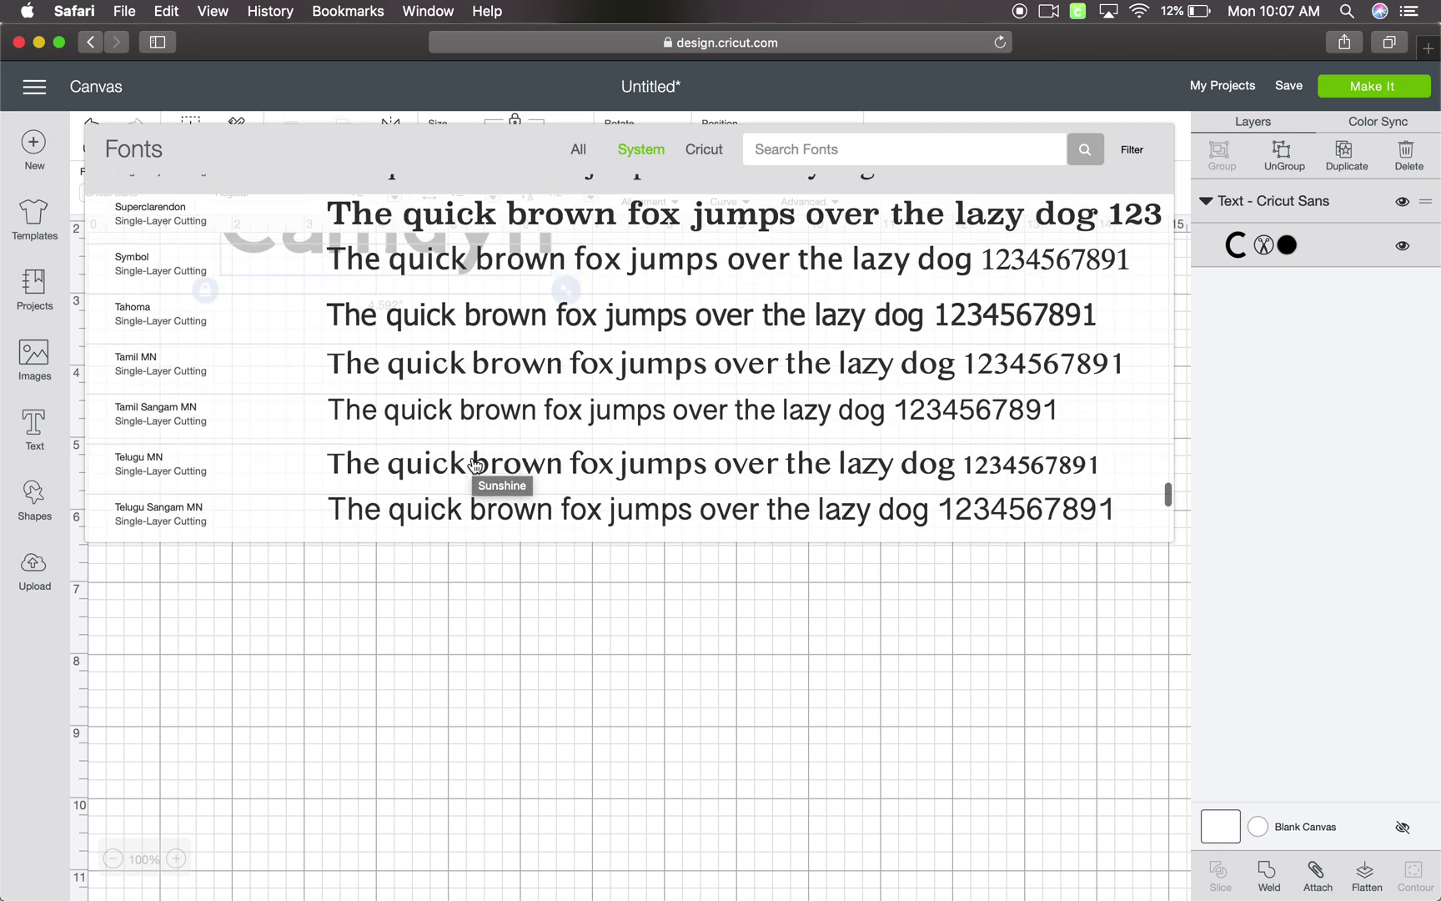
scroll(475, 465, down, 10)
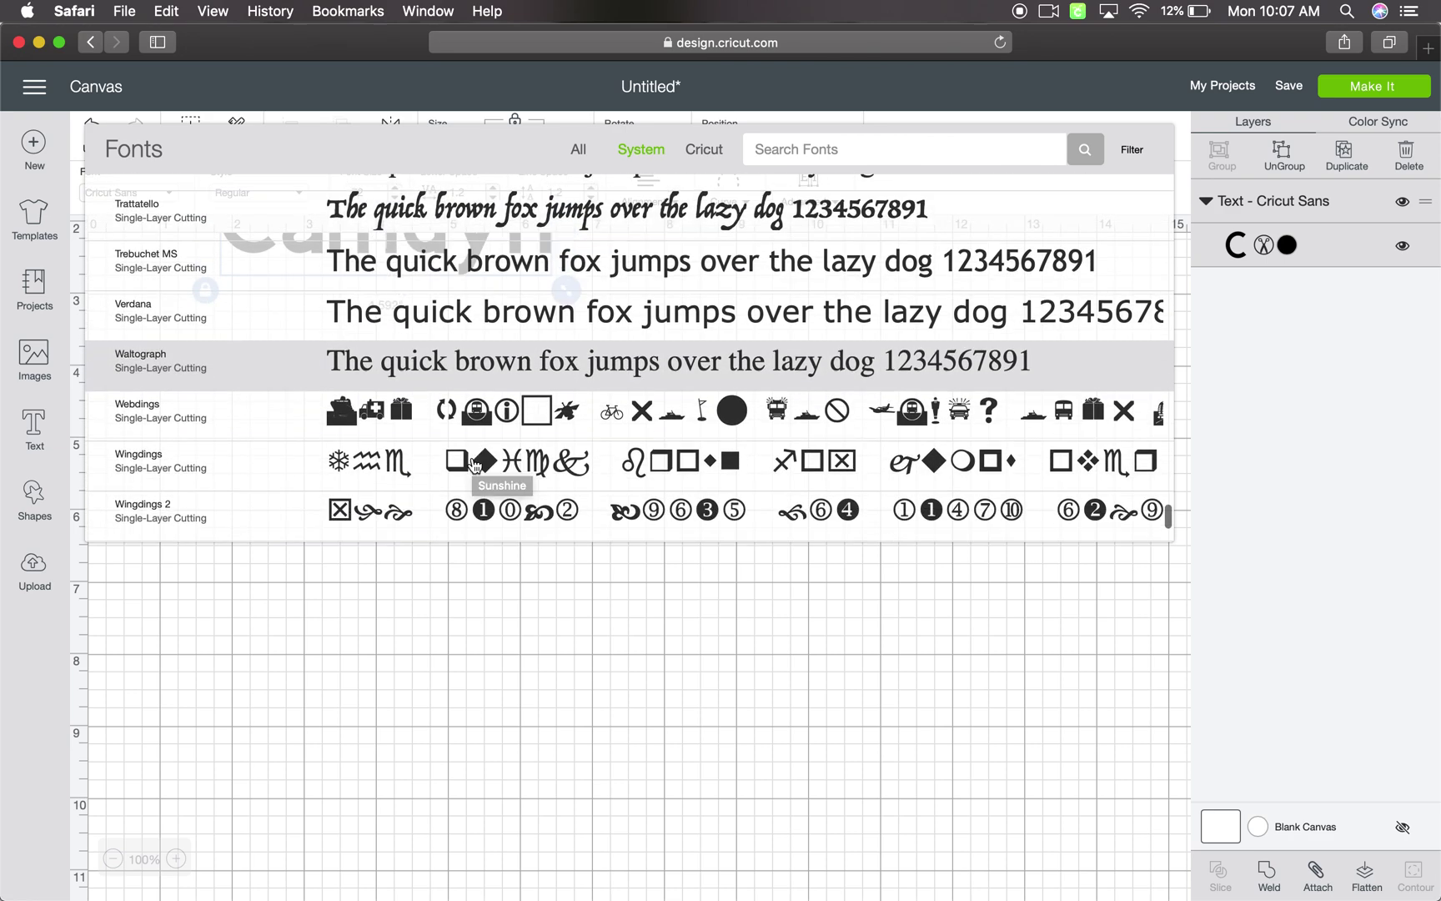
scroll(474, 465, up, 10)
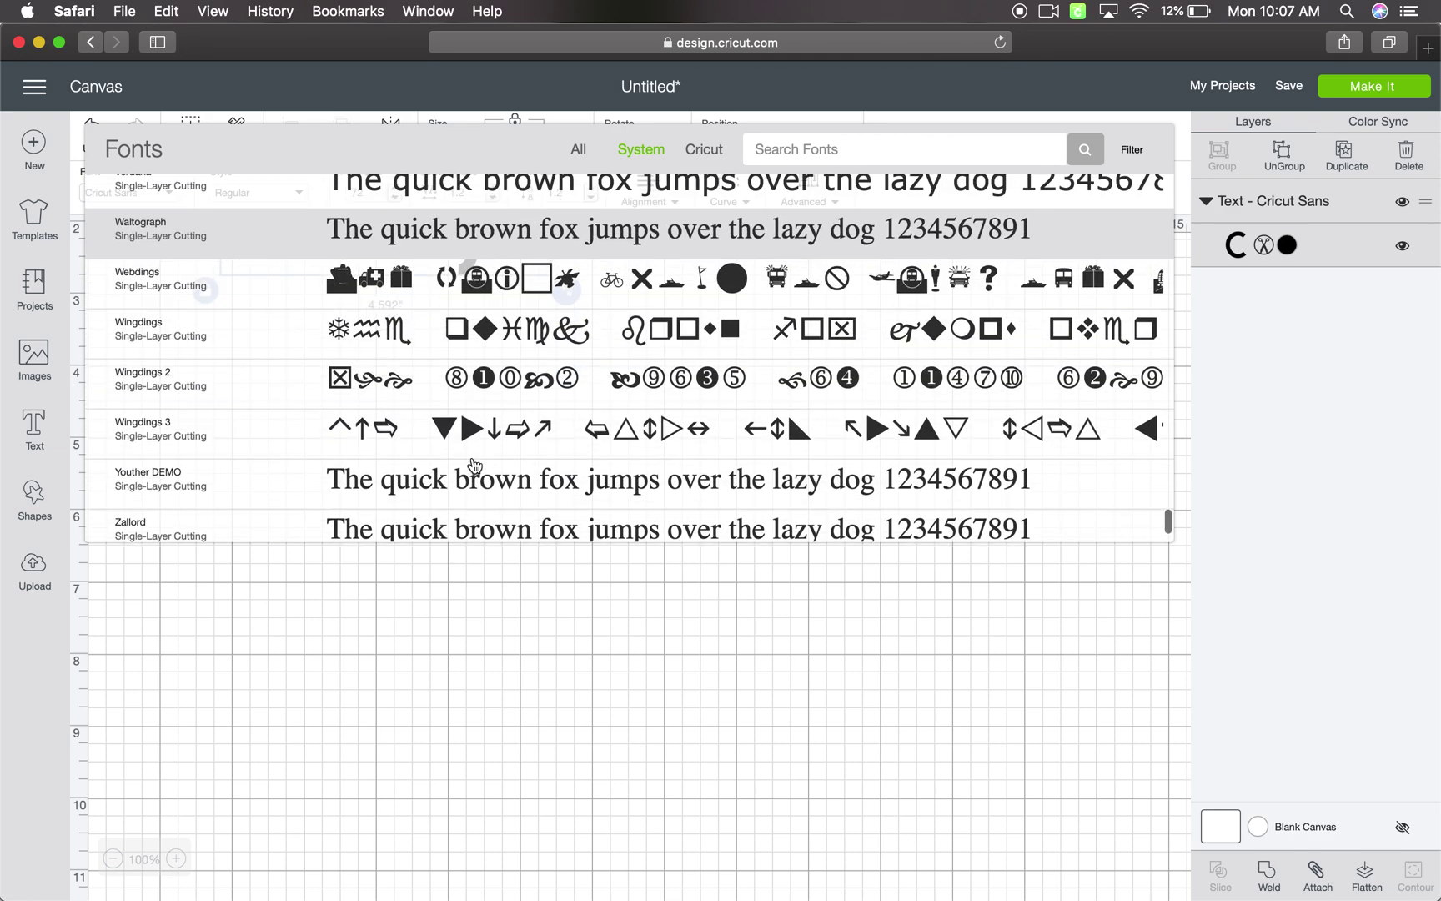
scroll(474, 465, up, 10)
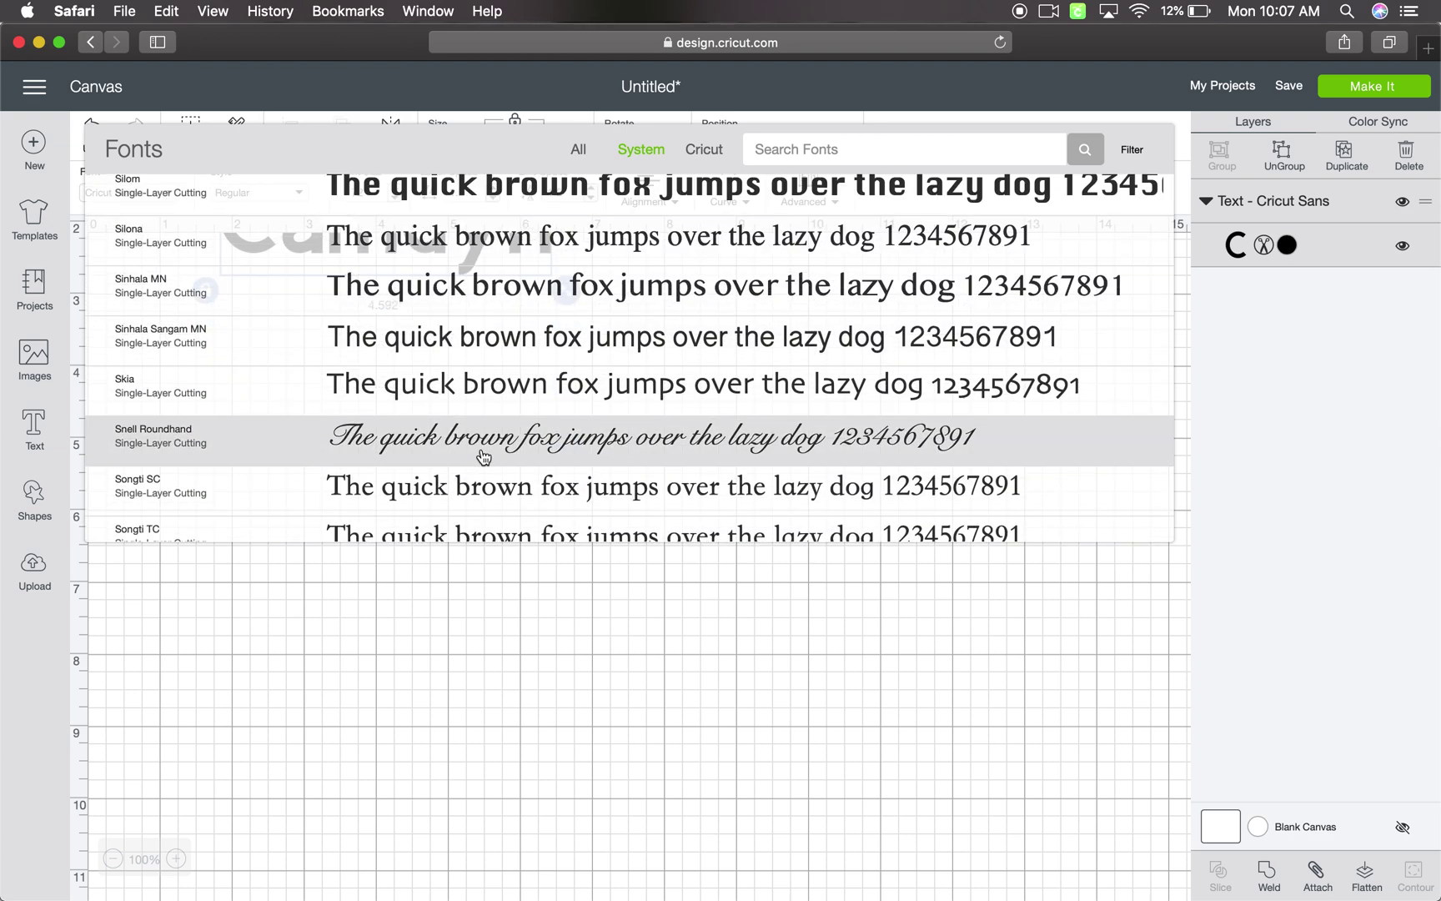
scroll(485, 456, up, 3)
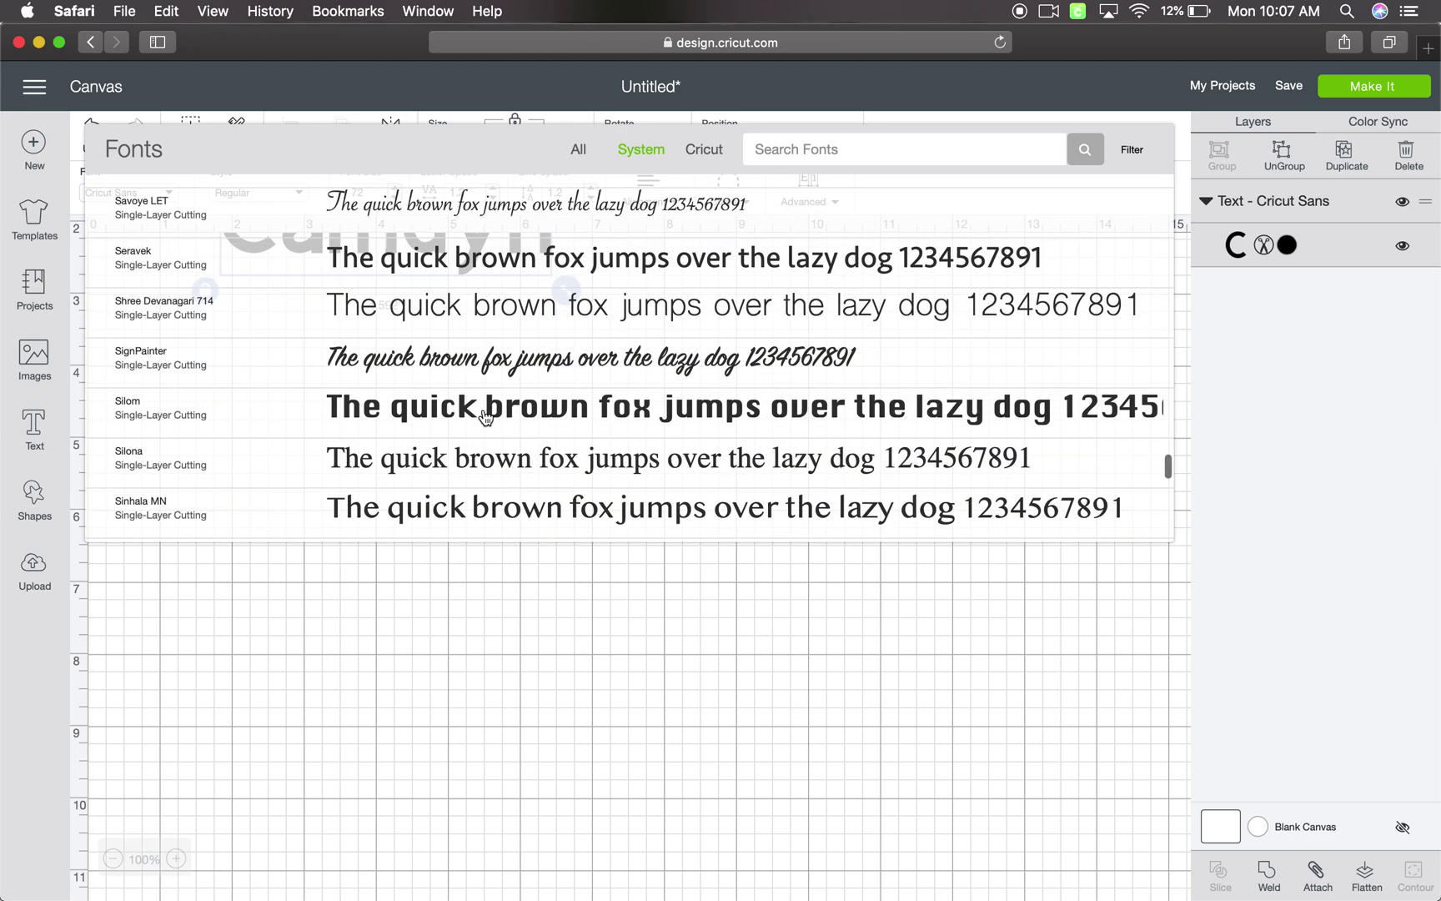
click(489, 392)
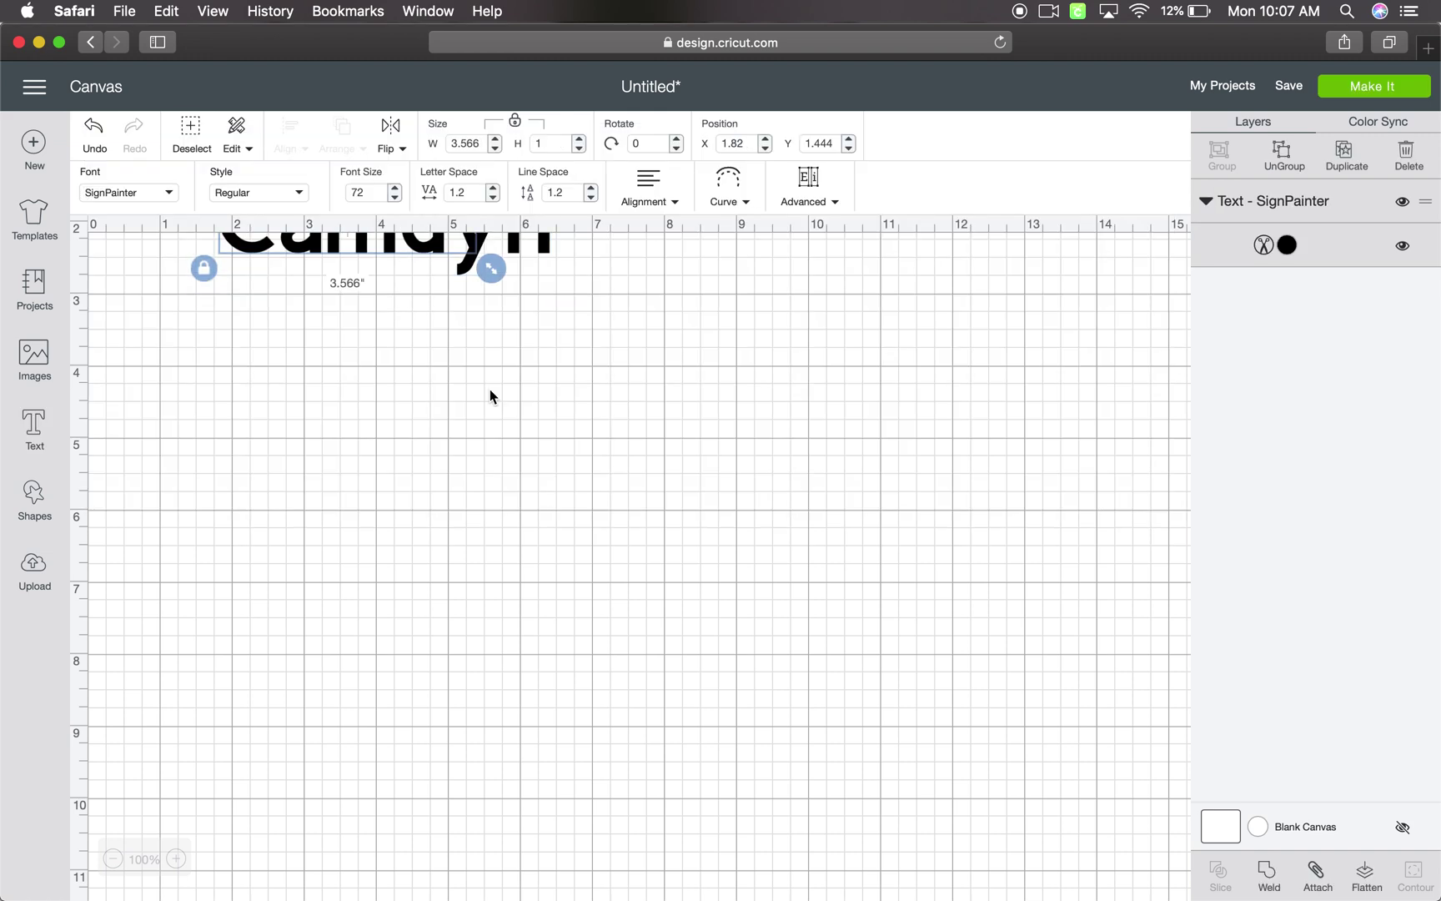
Enlarge the name text with unlocked proportions to about 10.64 by 4.79 in and move it to about X 0.60, Y 2.94.
scroll(437, 509, up, 3)
drag(430, 315, 478, 417)
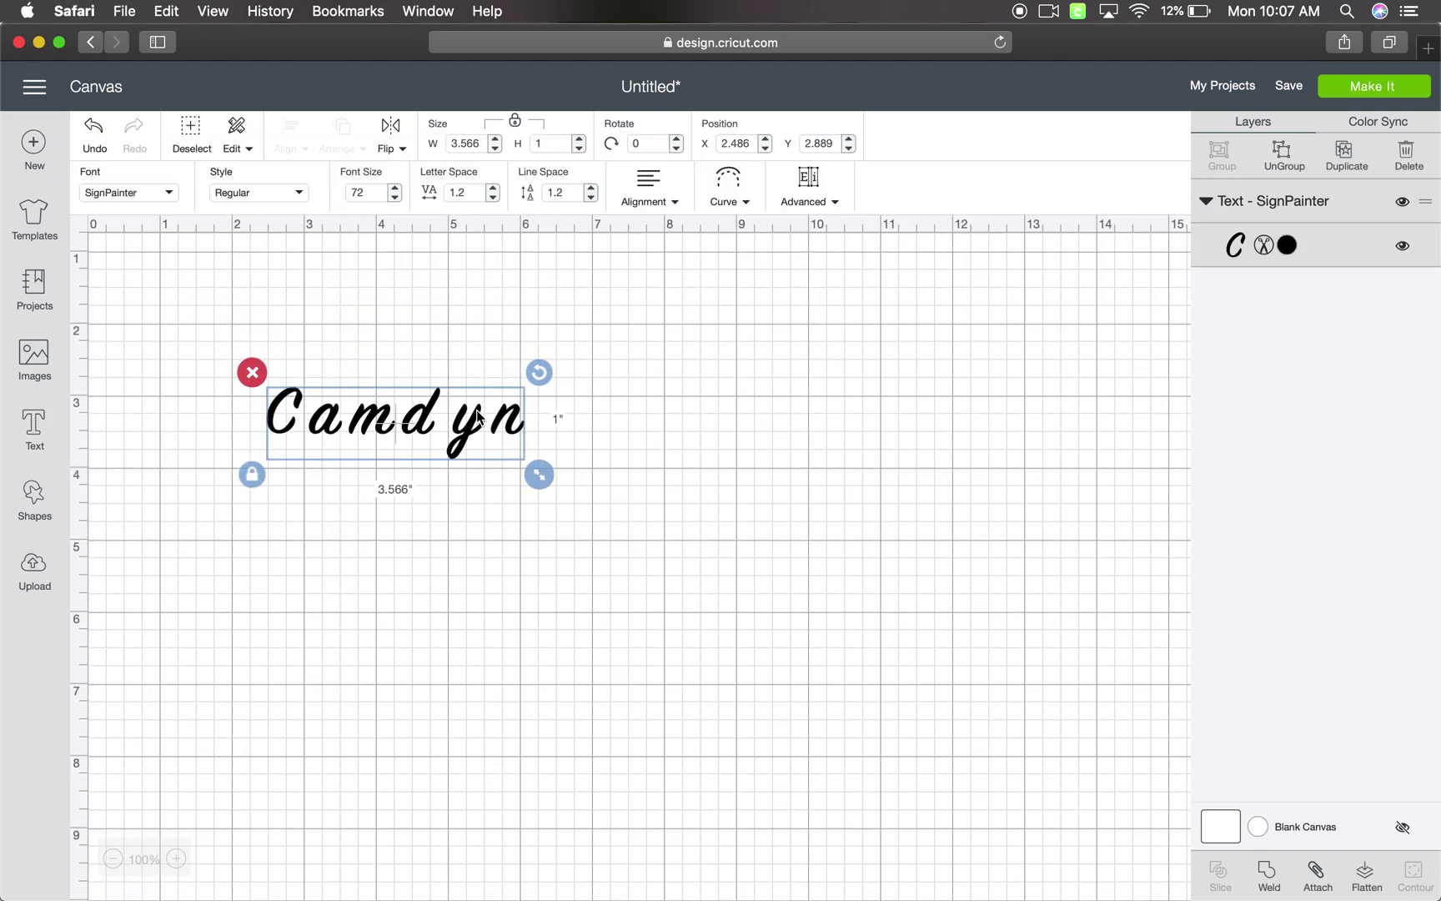
click(258, 477)
drag(539, 481, 1049, 748)
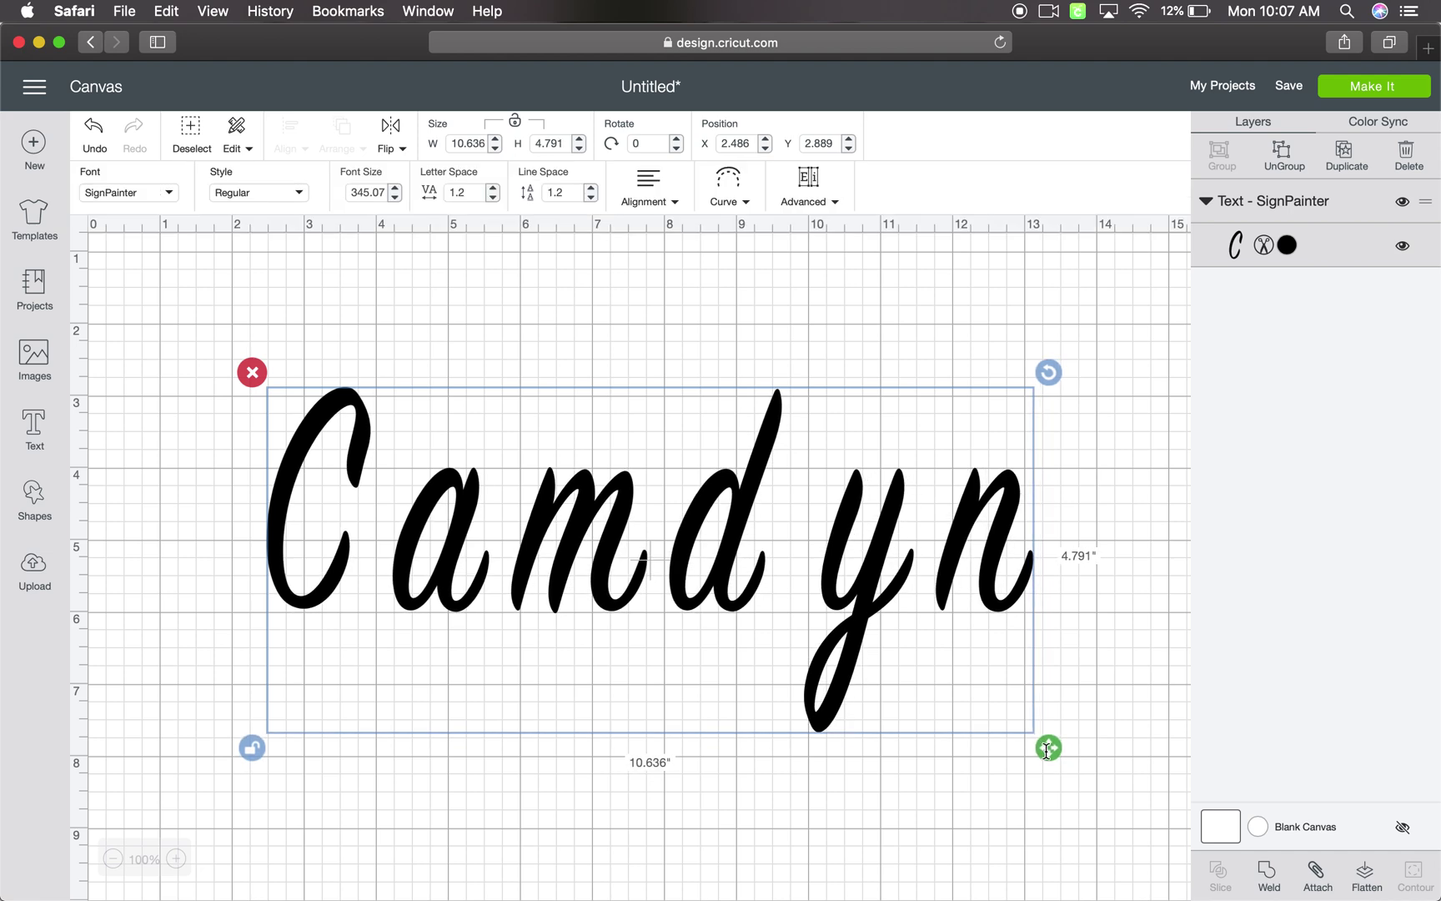
drag(763, 522, 627, 526)
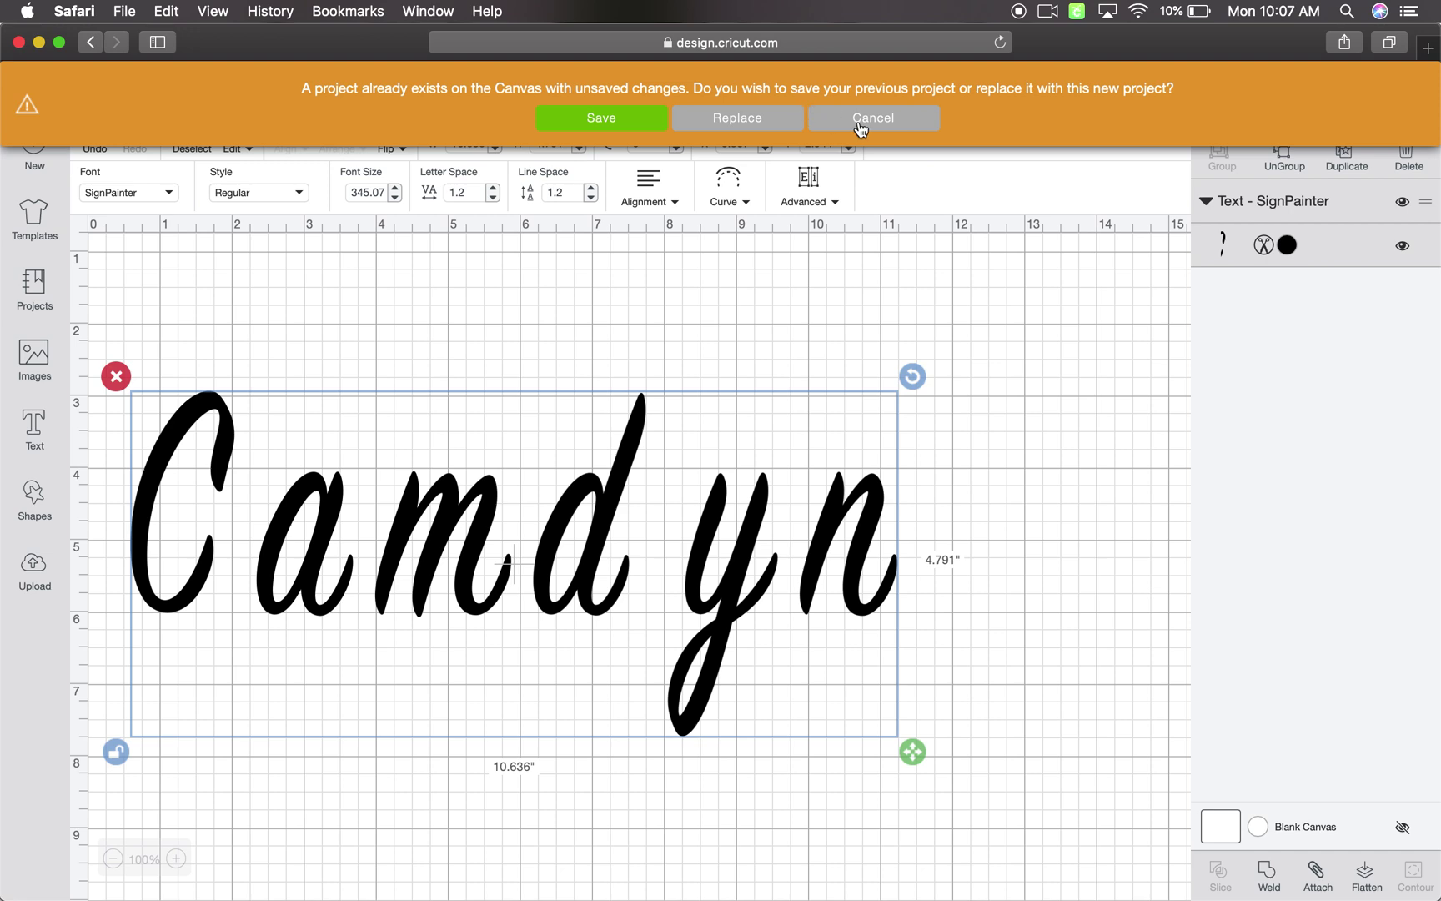
Dismiss the unsaved-project notice without saving or replacing the project, and stay on the canvas page.
click(861, 125)
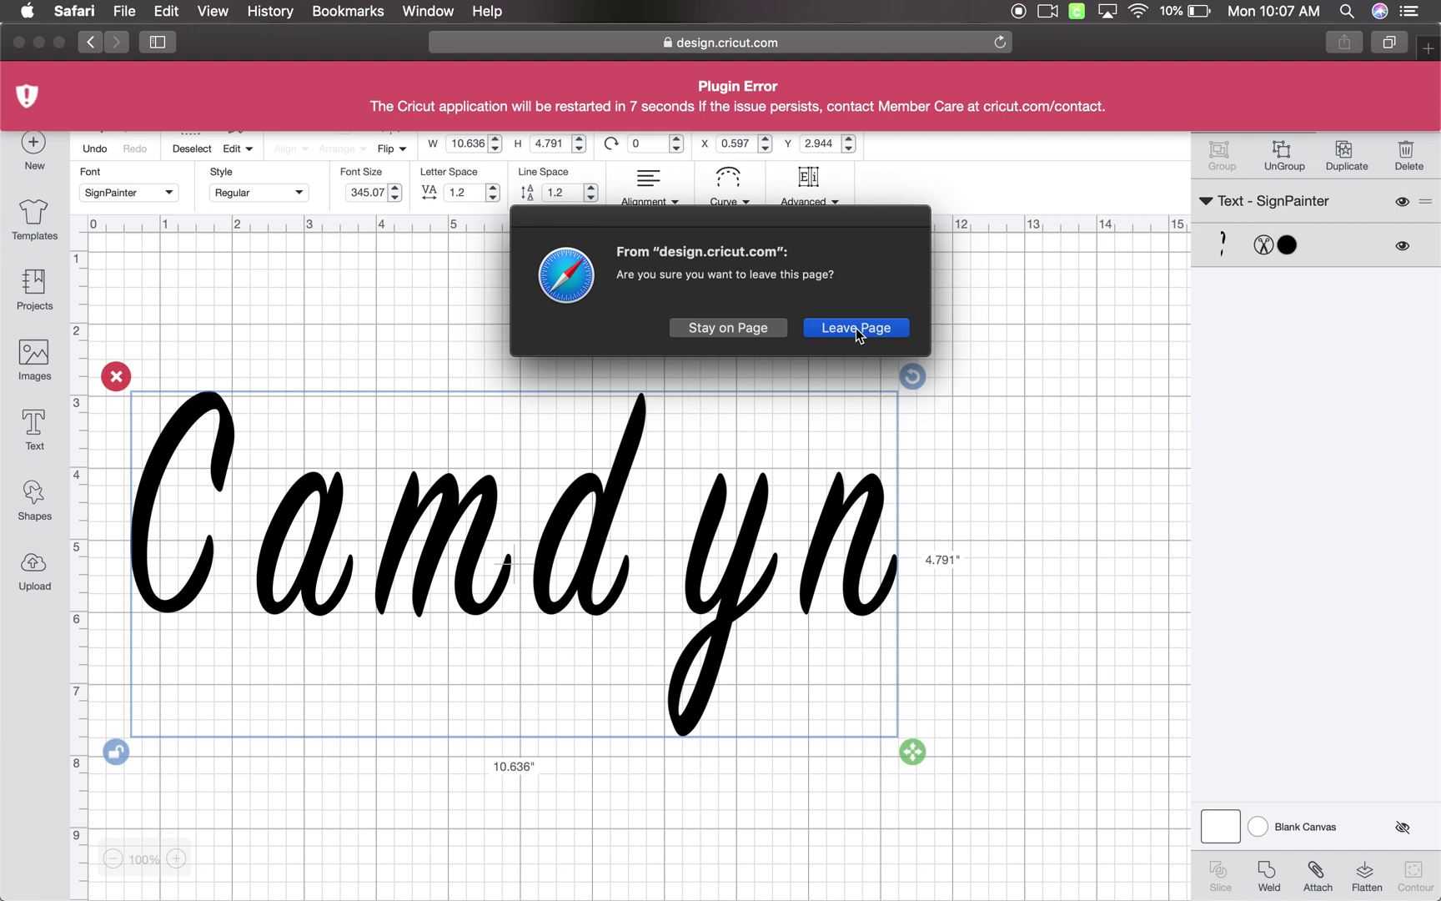
click(761, 334)
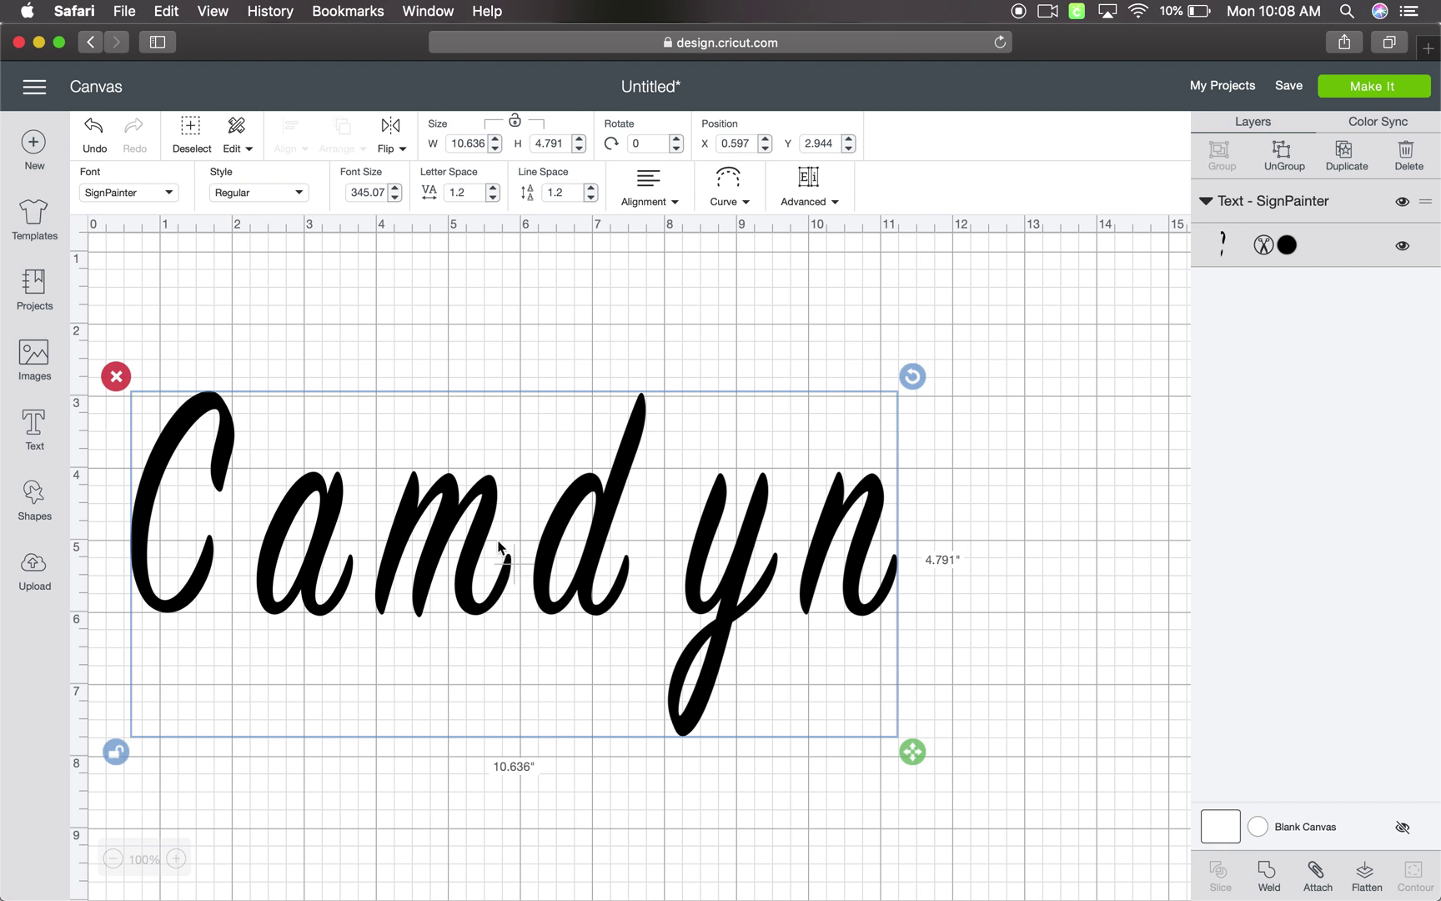
Shift the name text to about X 0.67 and ungroup it into separate letters.
drag(521, 579, 525, 574)
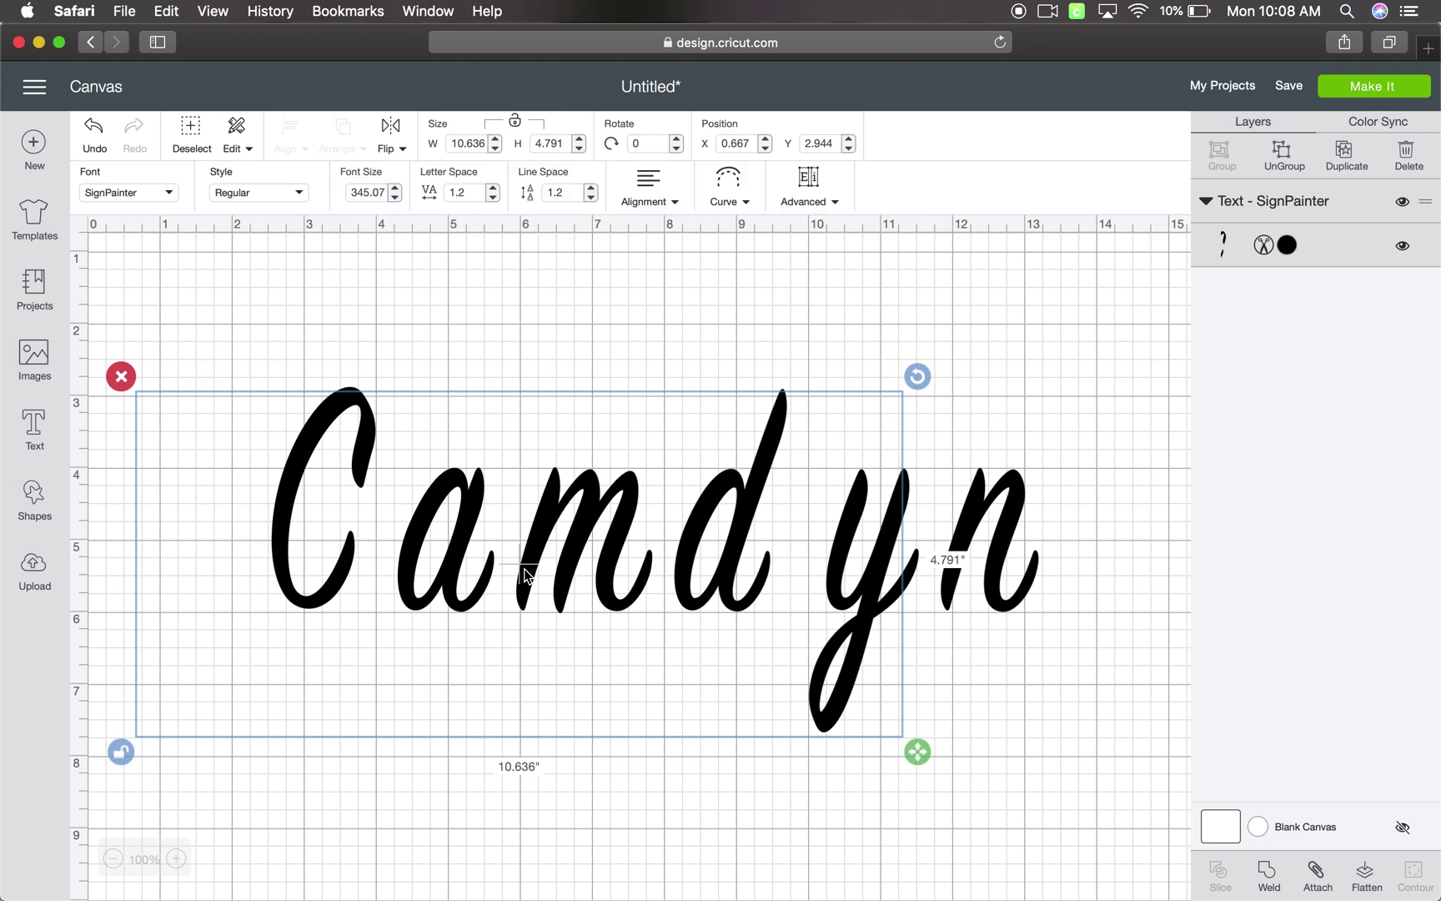
click(987, 661)
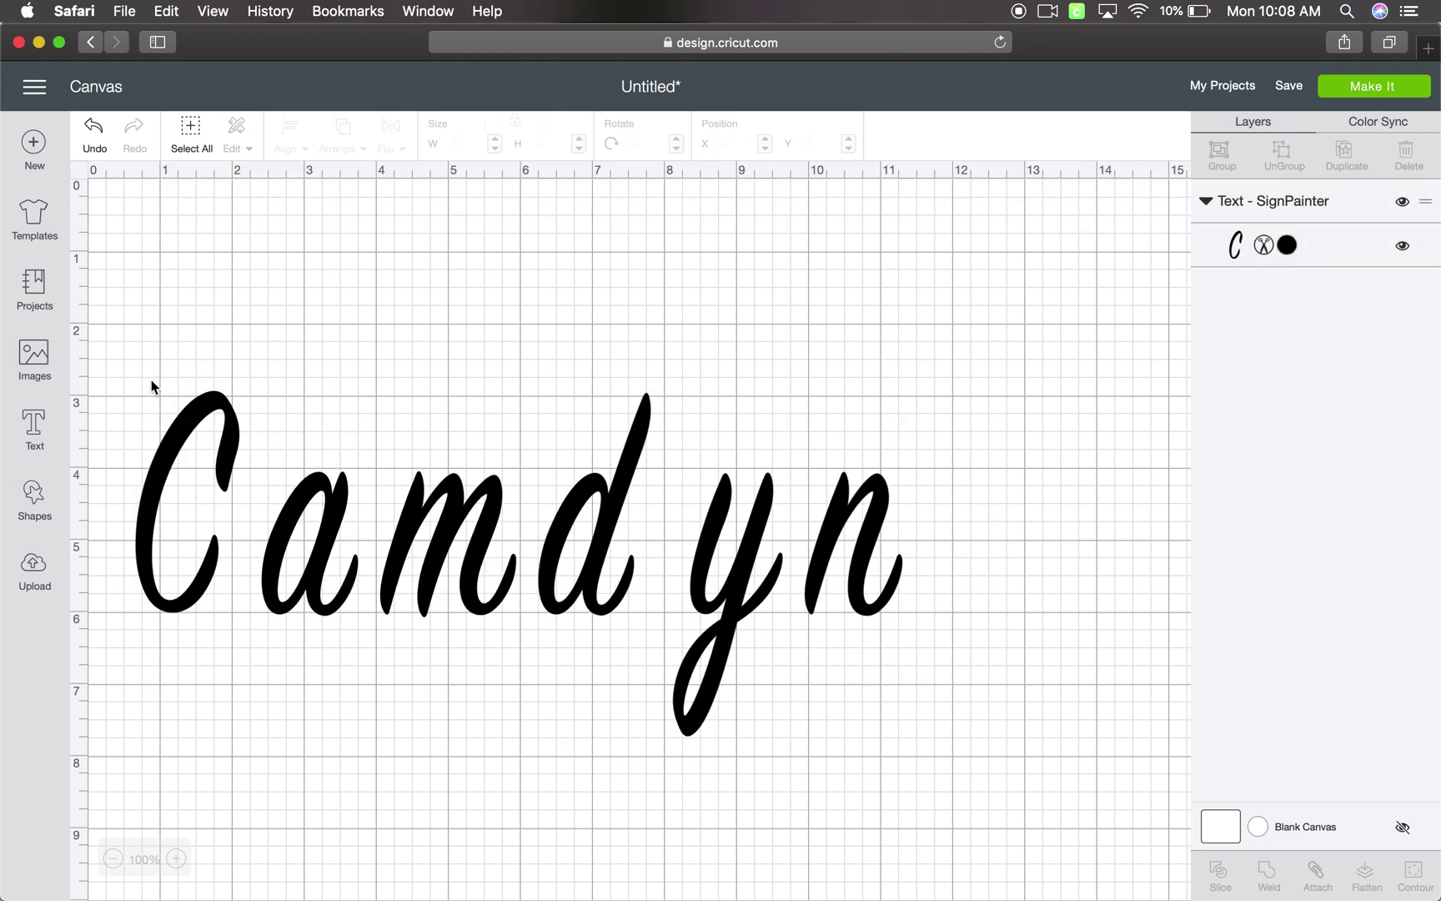
drag(104, 361, 1048, 713)
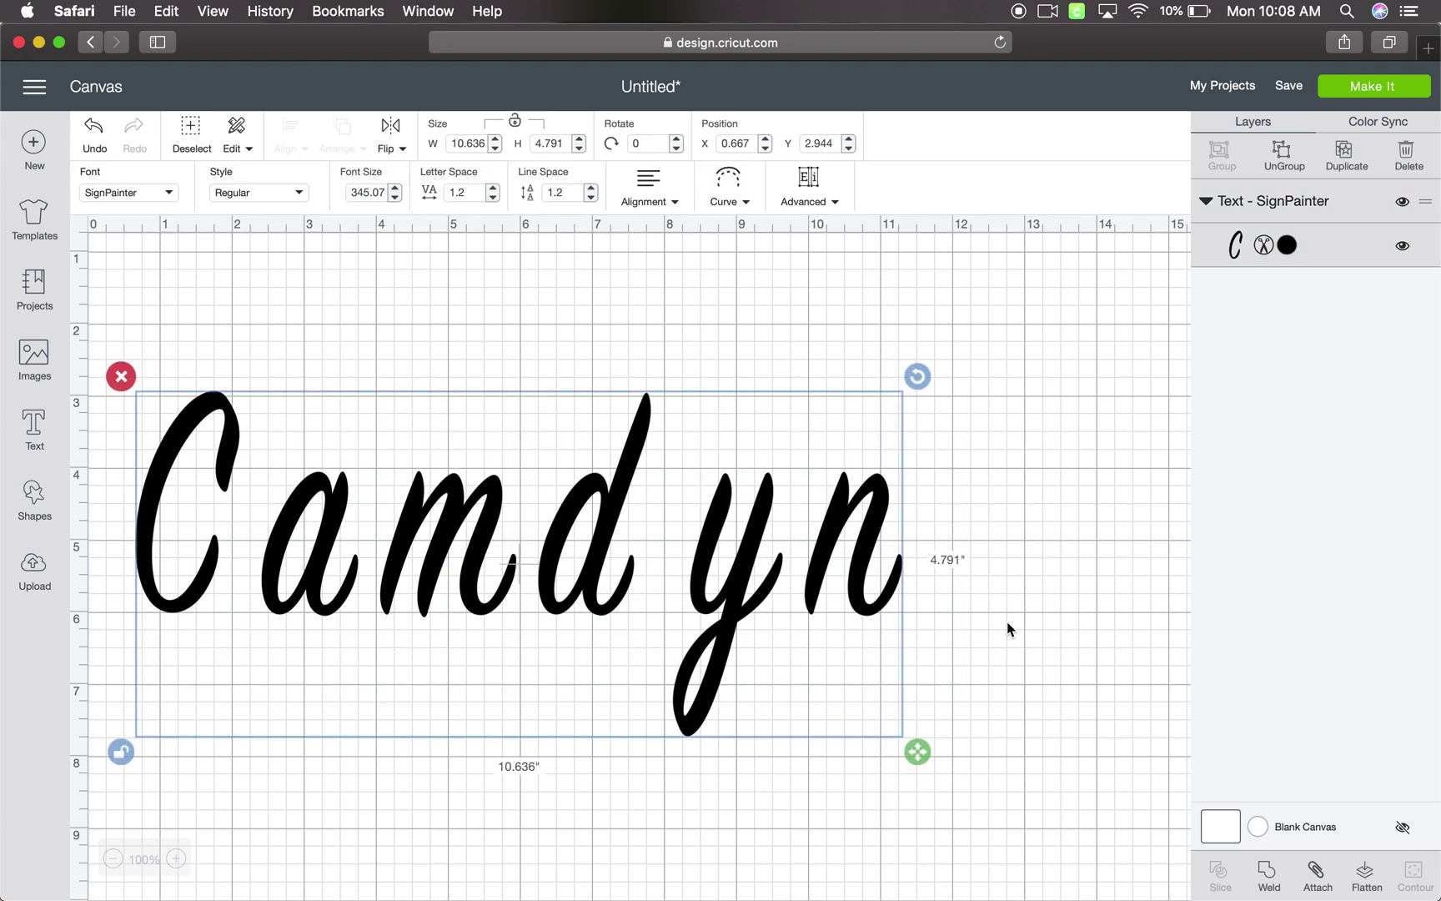
click(1285, 157)
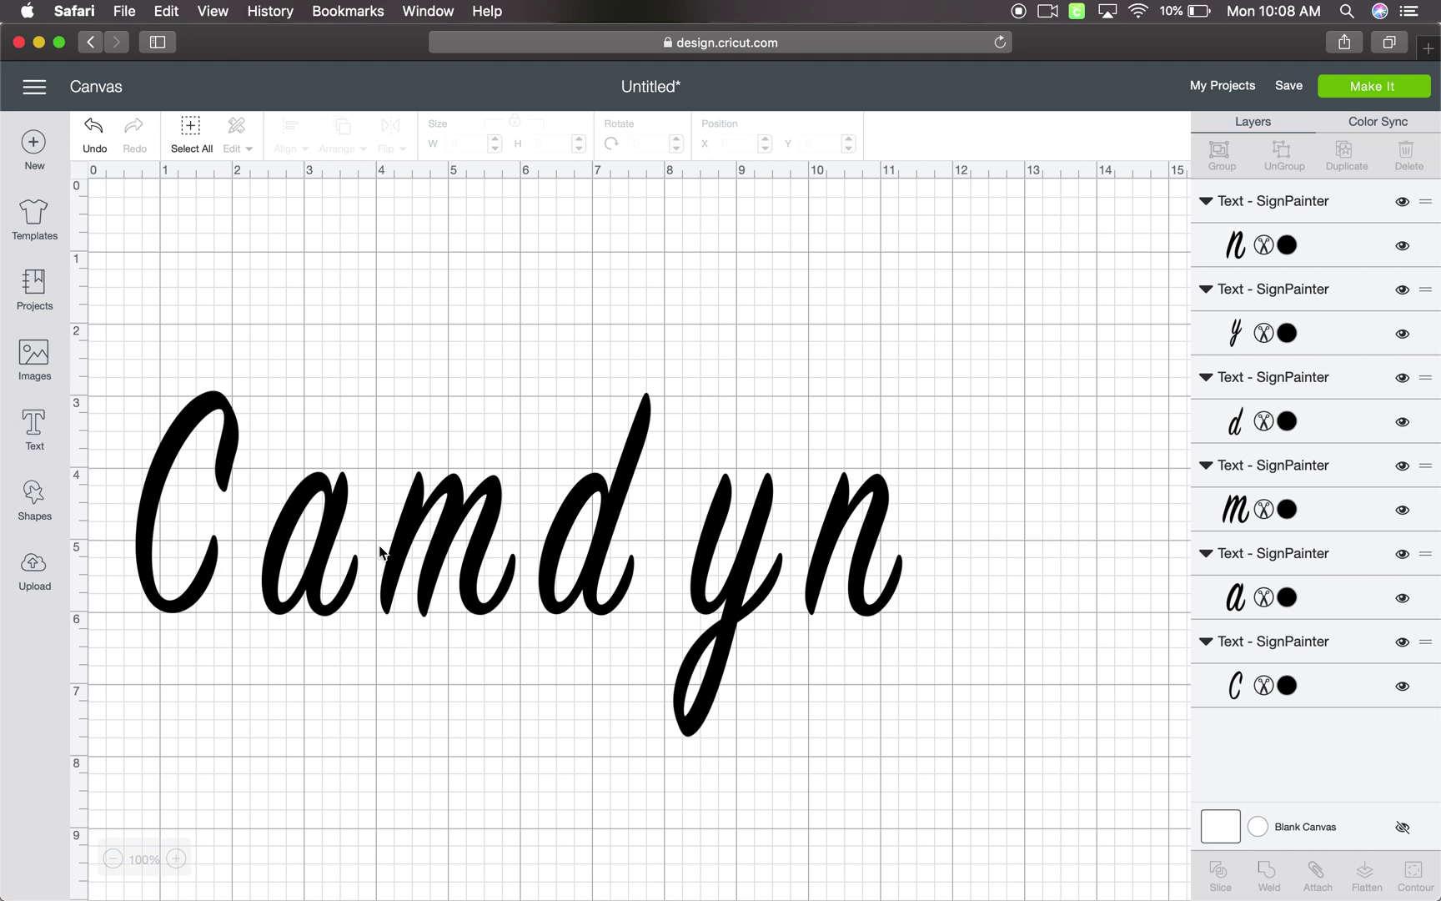
Enlarge the capital C with unlocked proportions to about 2.50 by 5.79 in and place it at about X 0.46, Y 1.57.
click(198, 567)
click(123, 628)
drag(259, 639, 389, 860)
drag(312, 773, 269, 658)
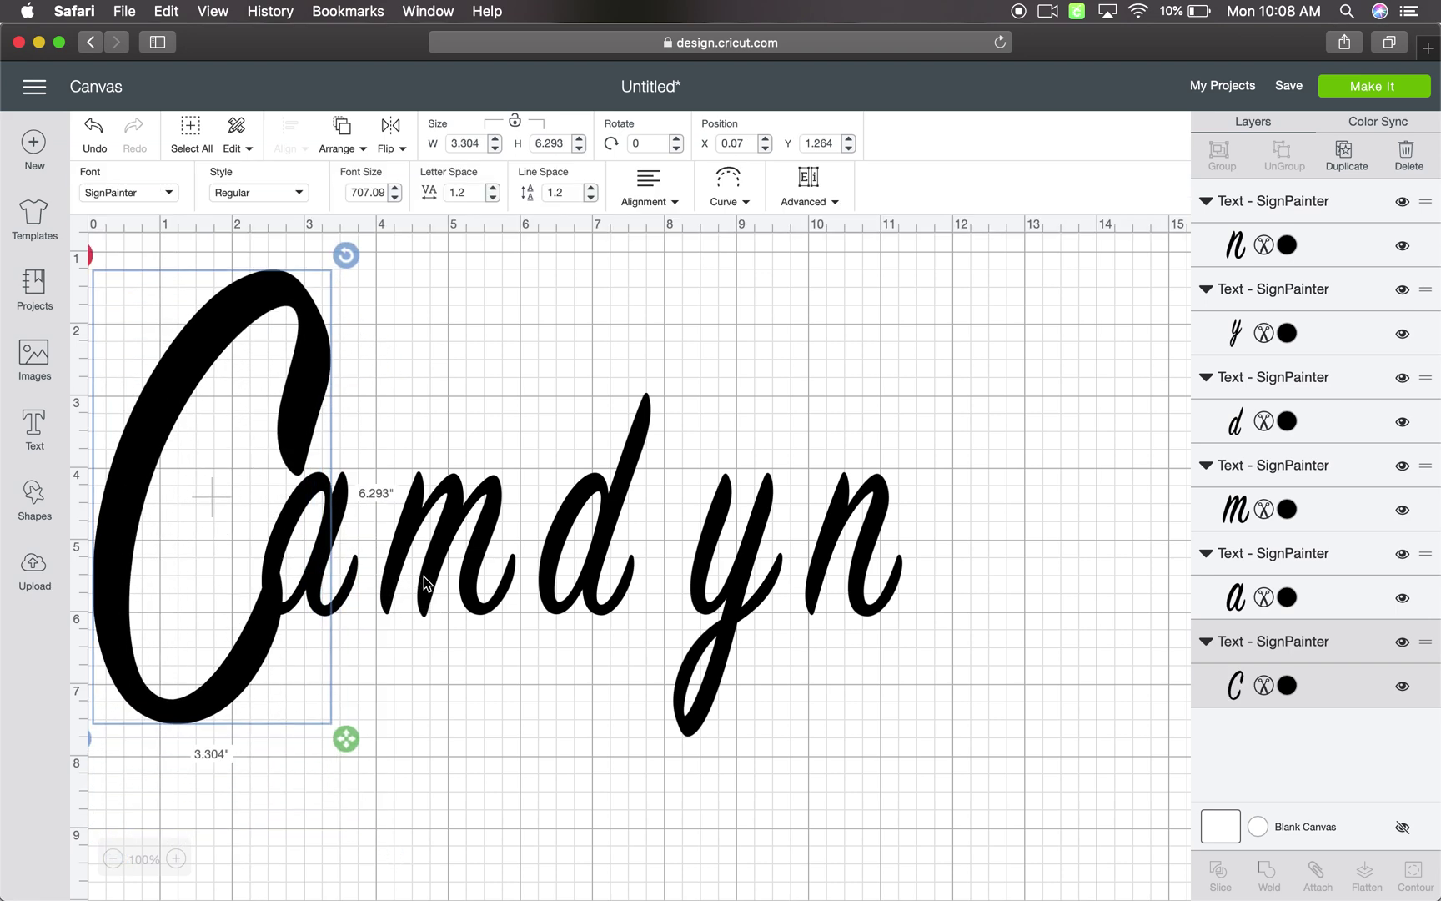
drag(346, 738, 288, 702)
drag(216, 662, 243, 683)
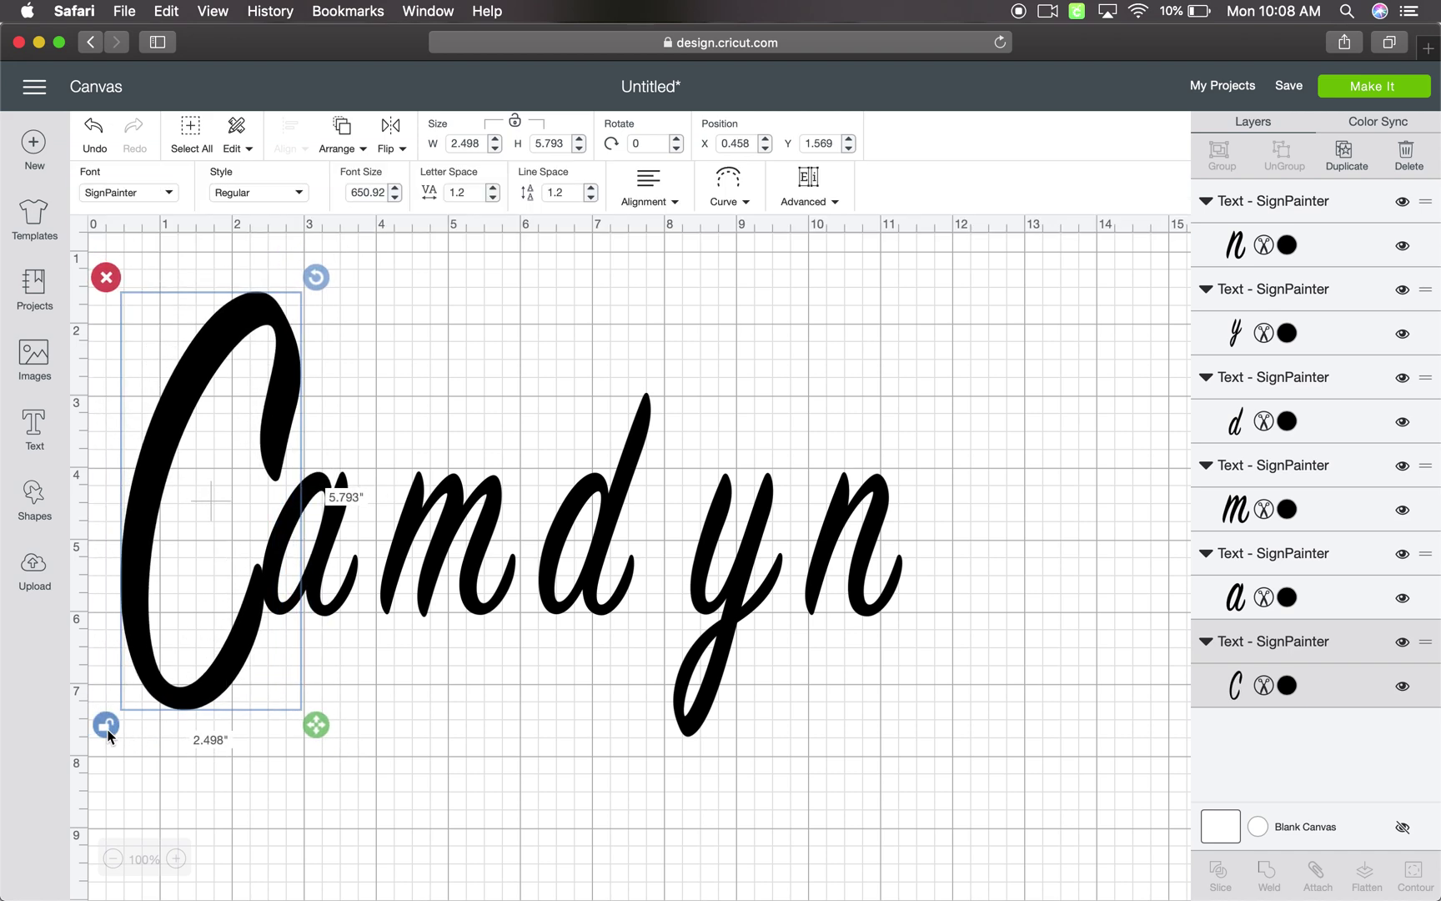
Move the a clear of the enlarged C and shift the m over until it touches the a.
drag(323, 606, 345, 600)
click(472, 708)
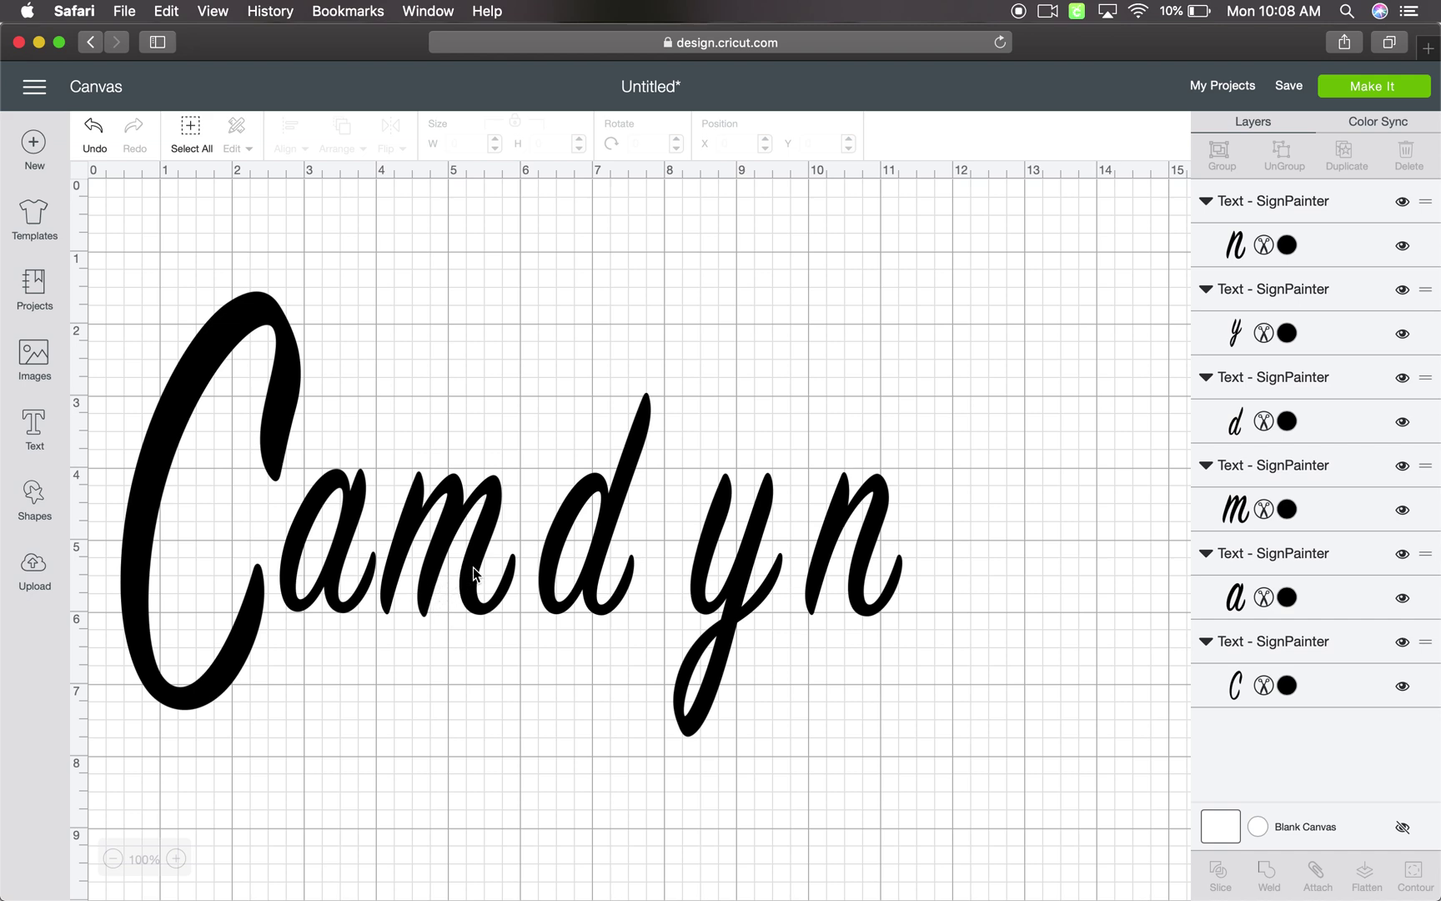
drag(475, 574, 457, 567)
click(447, 680)
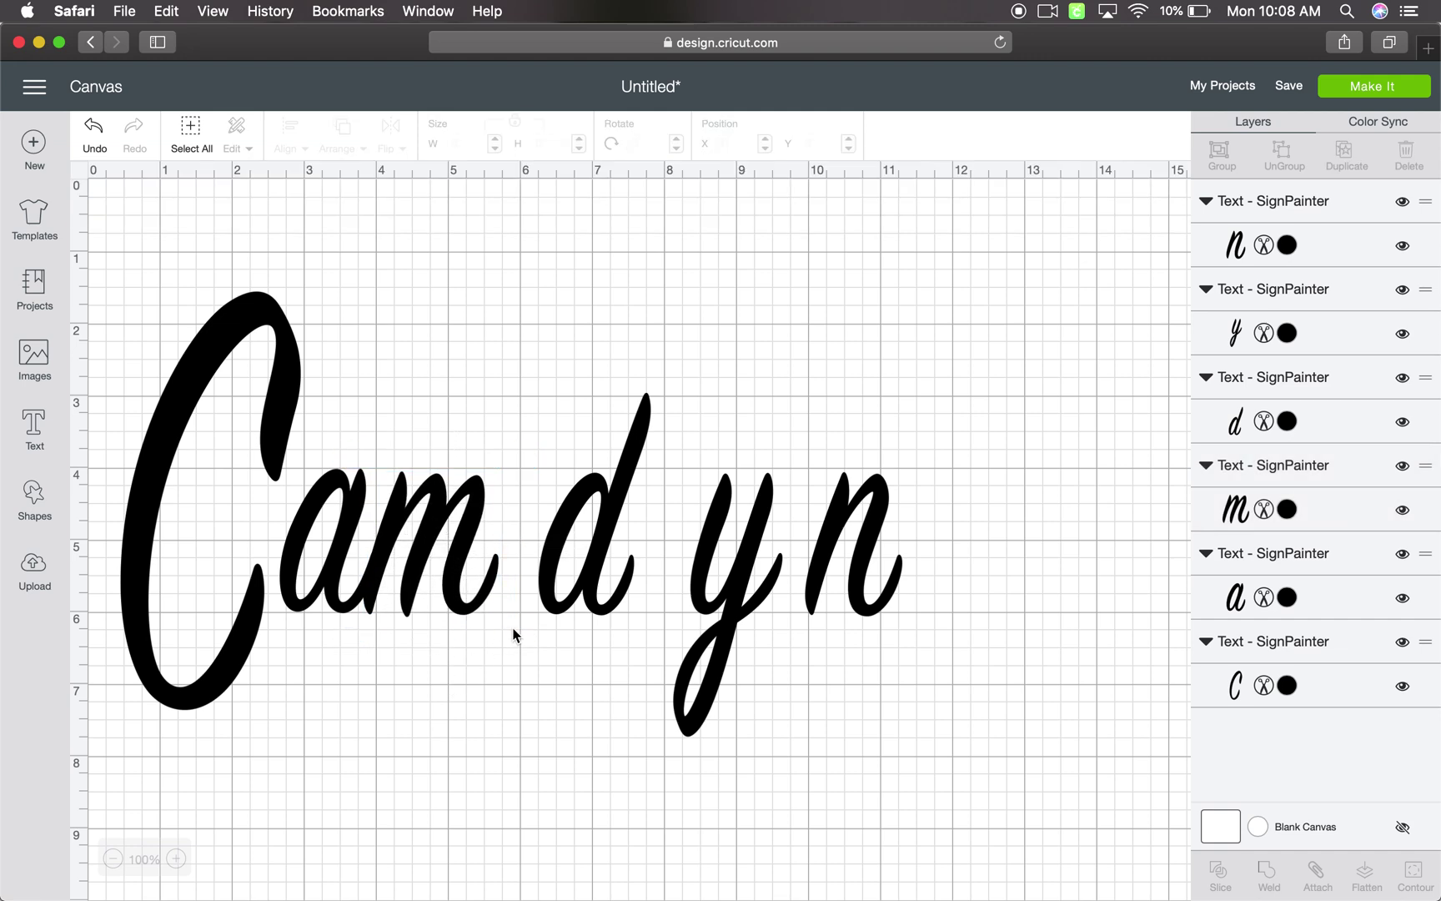
Move the d, y and n over one after another so each letter overlaps the end of the previous one.
drag(596, 594, 528, 590)
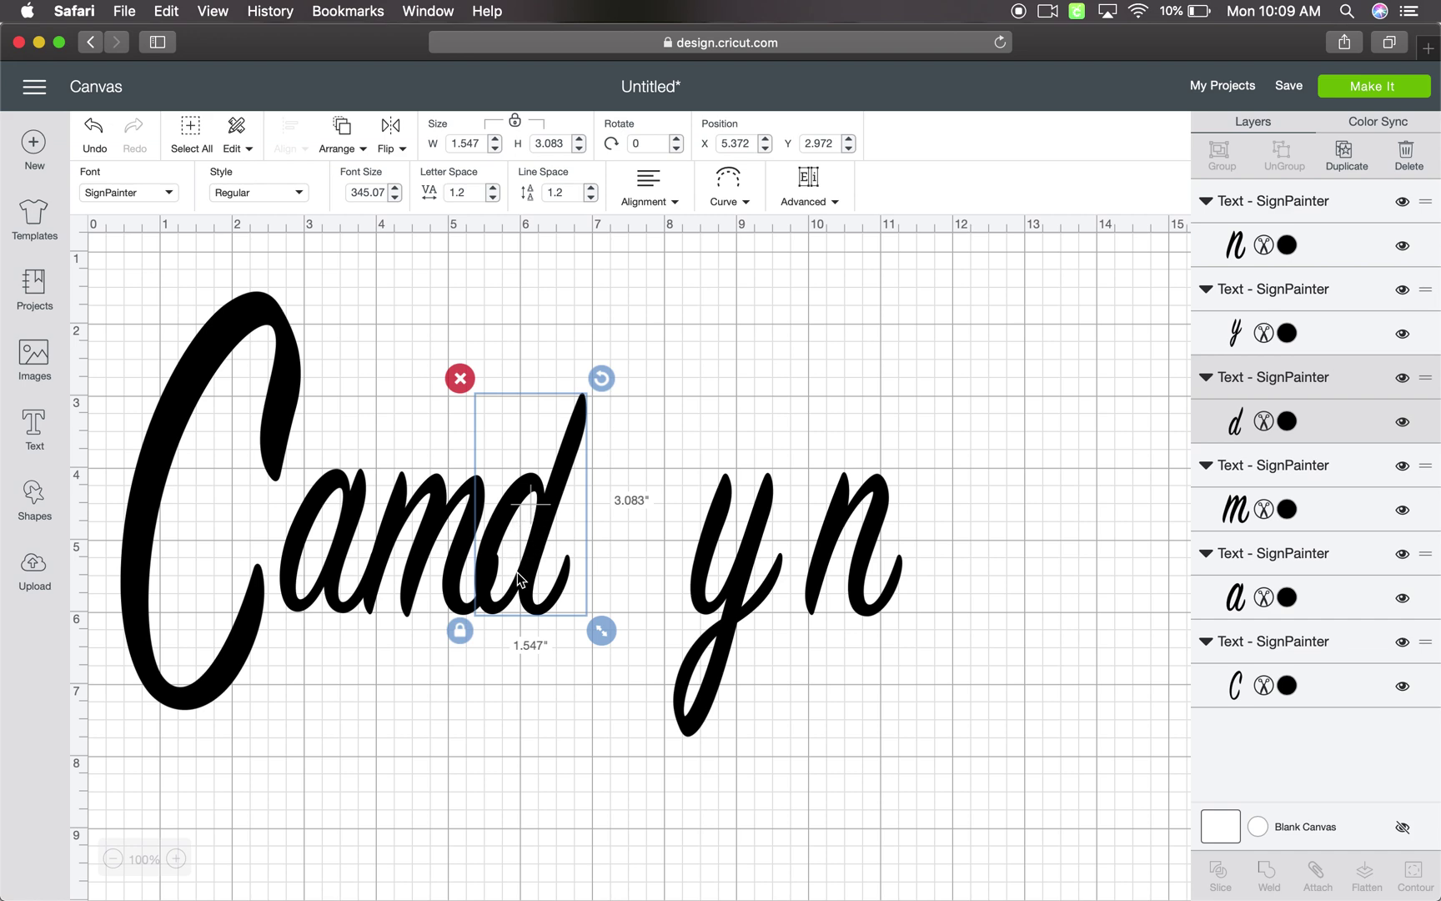
drag(535, 567, 549, 572)
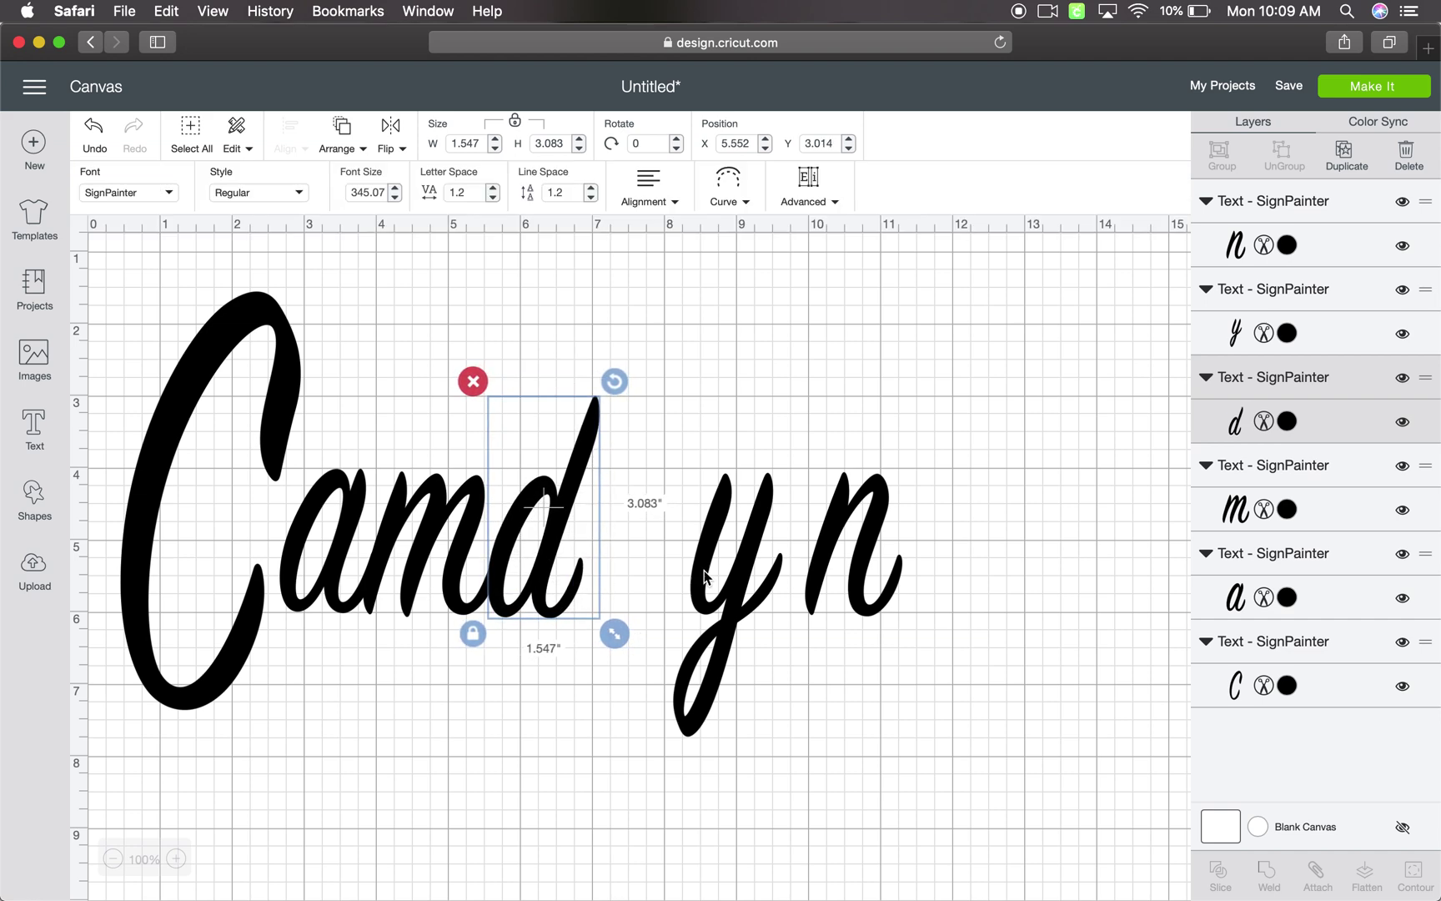
drag(742, 572, 627, 582)
drag(859, 581, 705, 581)
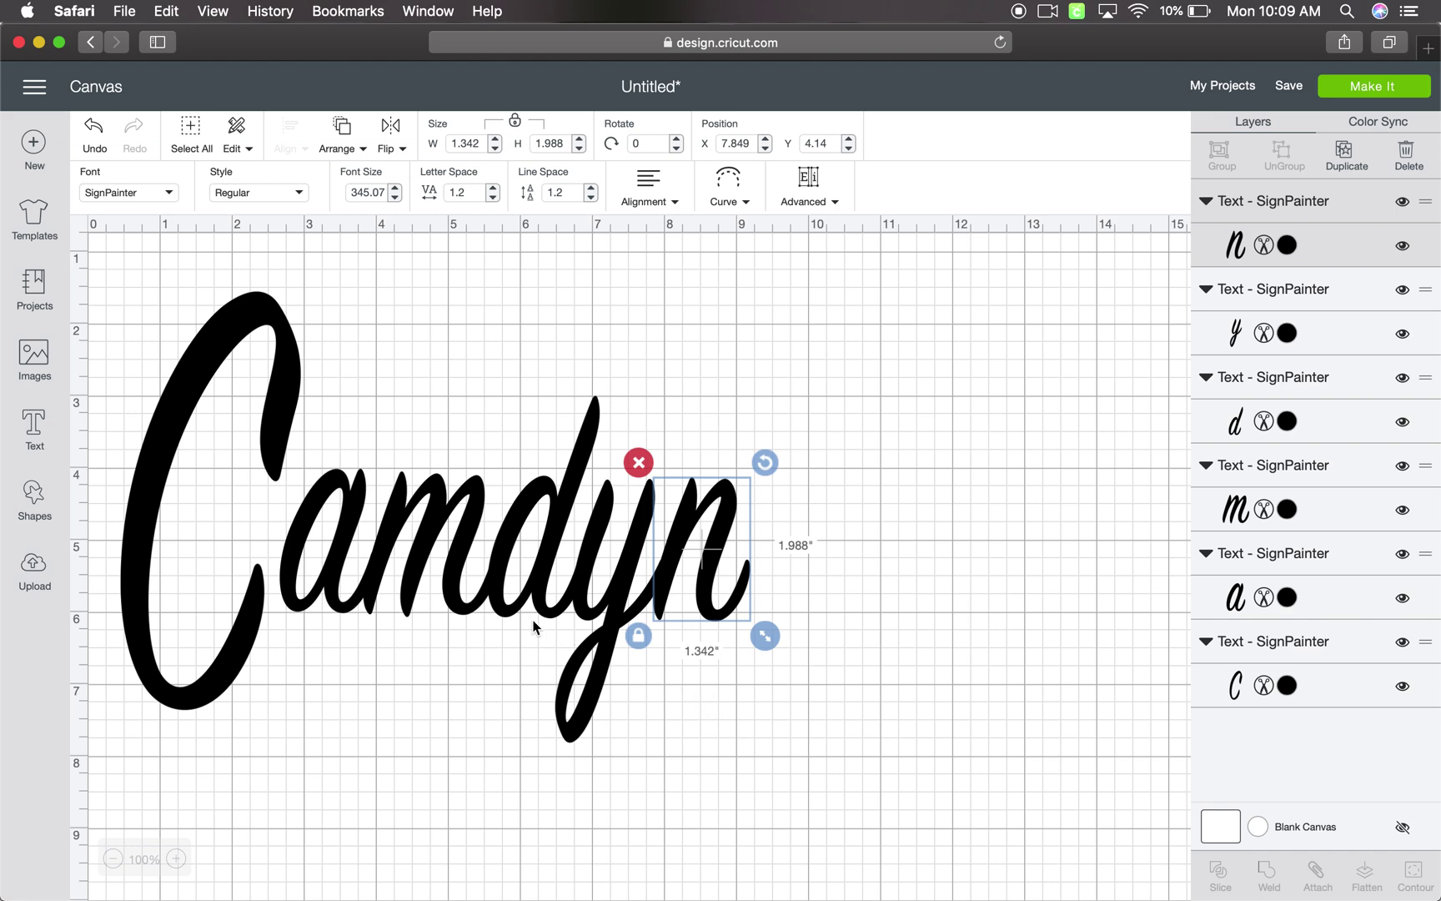
Nudge the end letters slightly upward to line them up with the rest of the name.
click(454, 576)
drag(455, 575, 454, 571)
drag(542, 599, 673, 582)
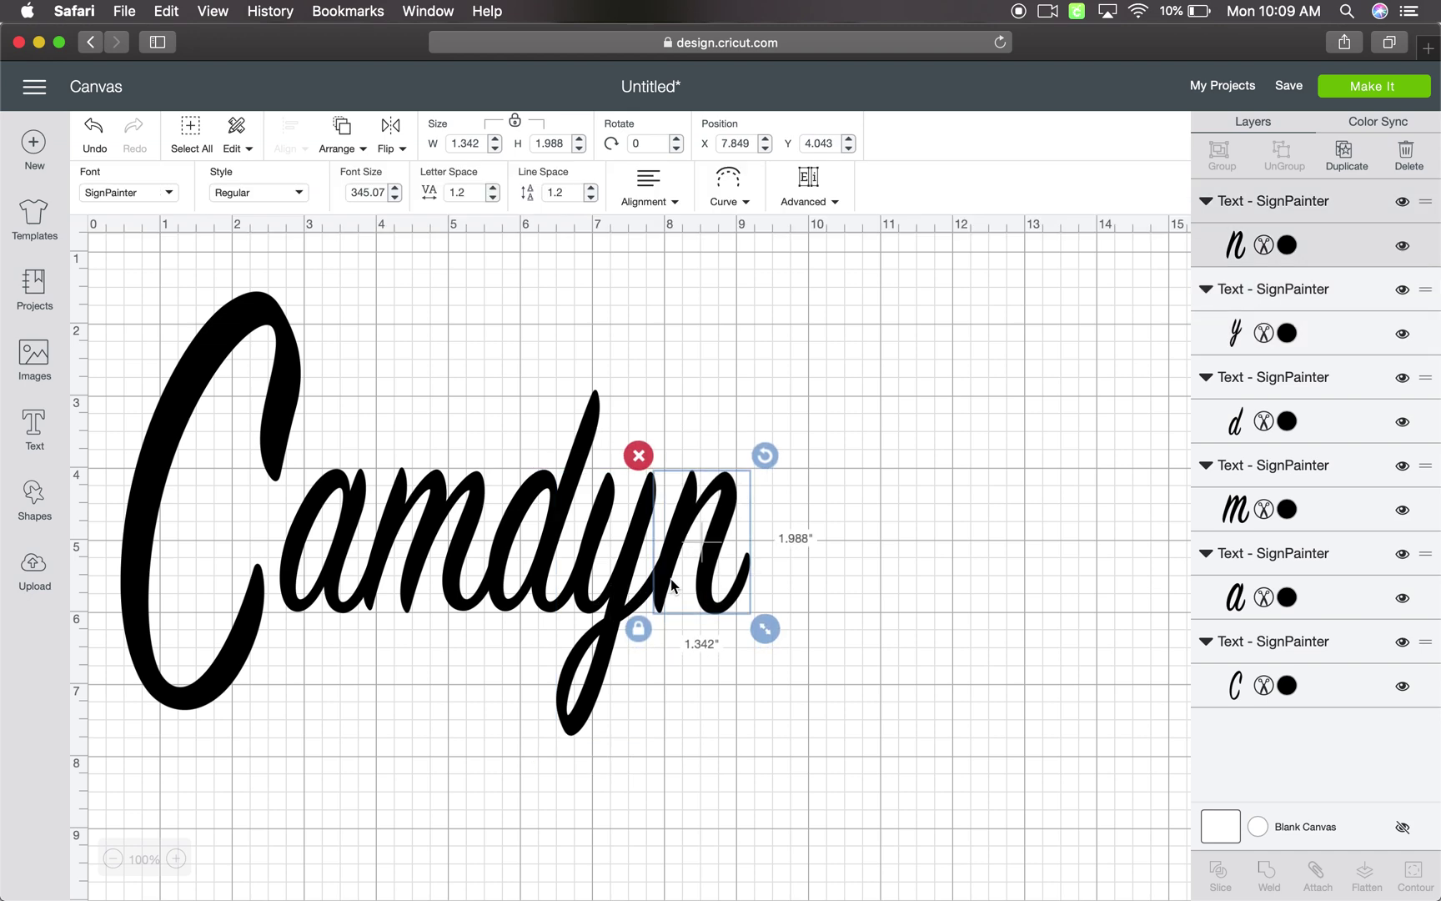
Select all the letters of the name and weld them into one shape.
click(652, 770)
drag(127, 267, 797, 790)
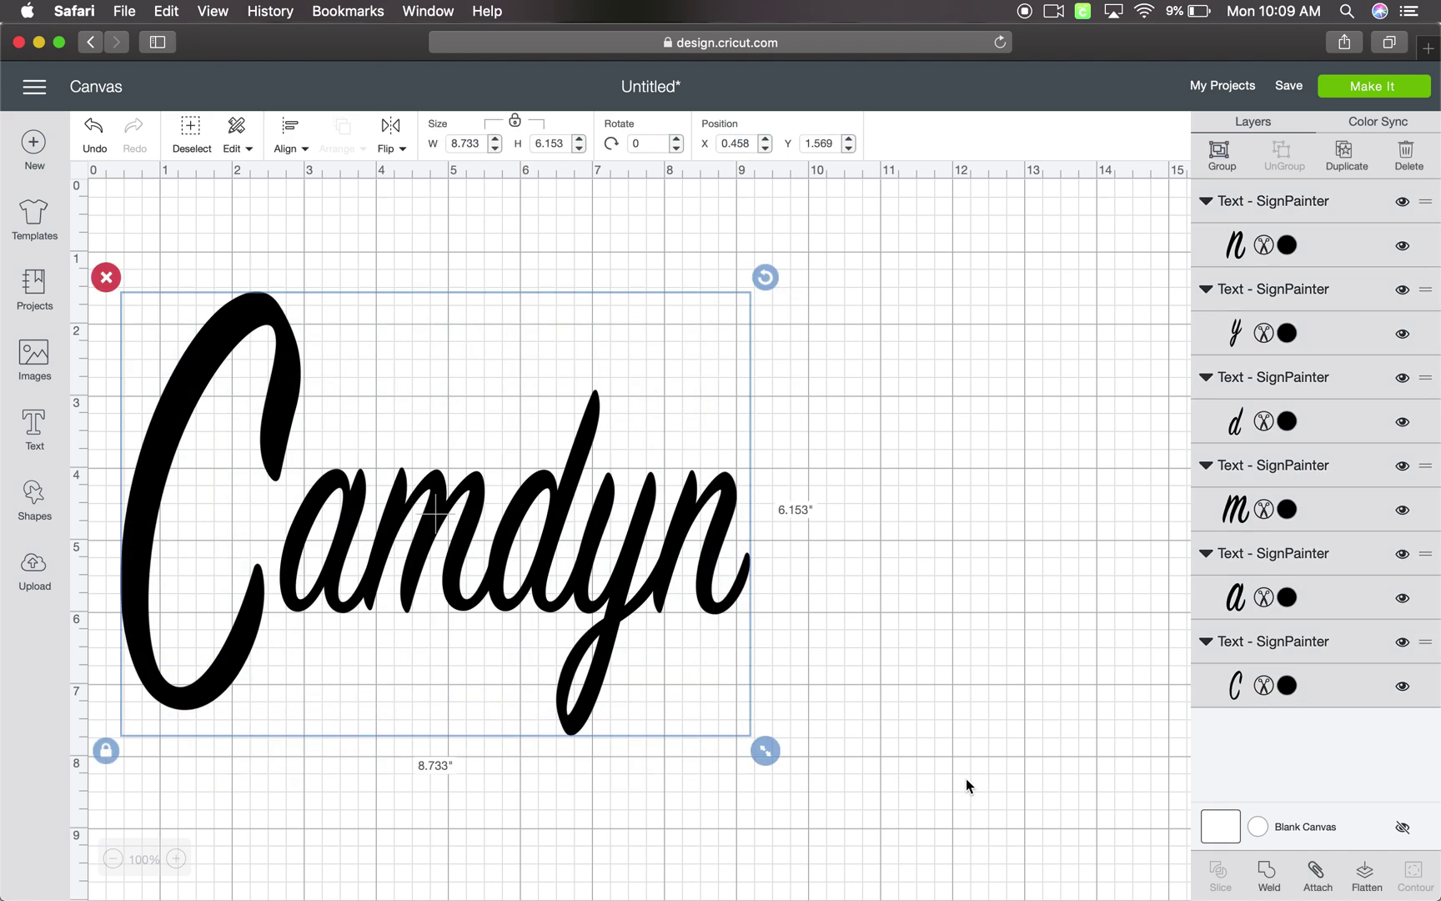
click(1272, 870)
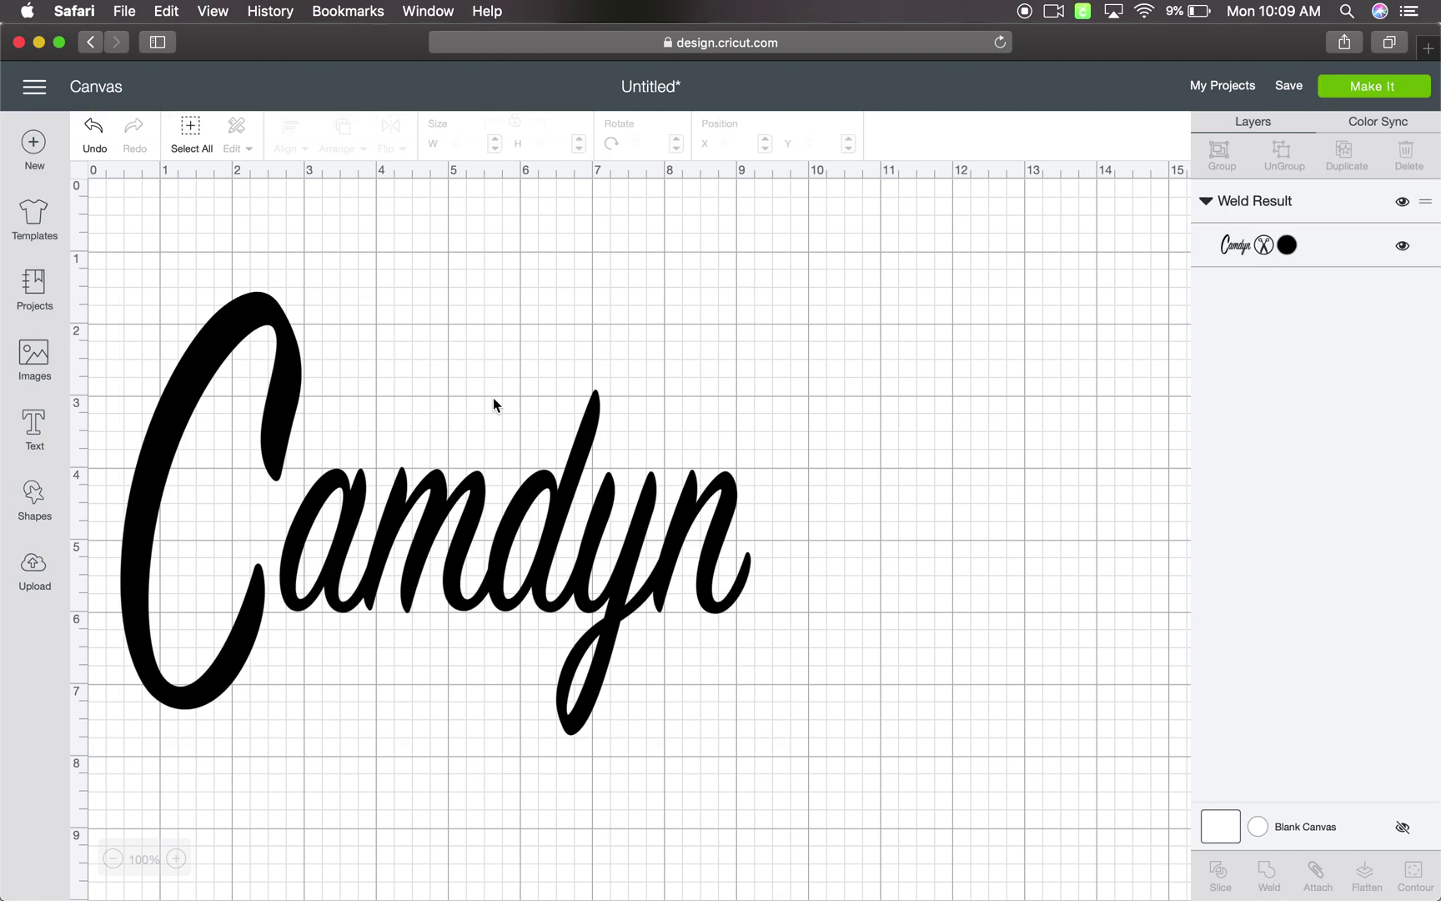
Resize the welded name to about 7.79 by 6.22 in.
click(570, 511)
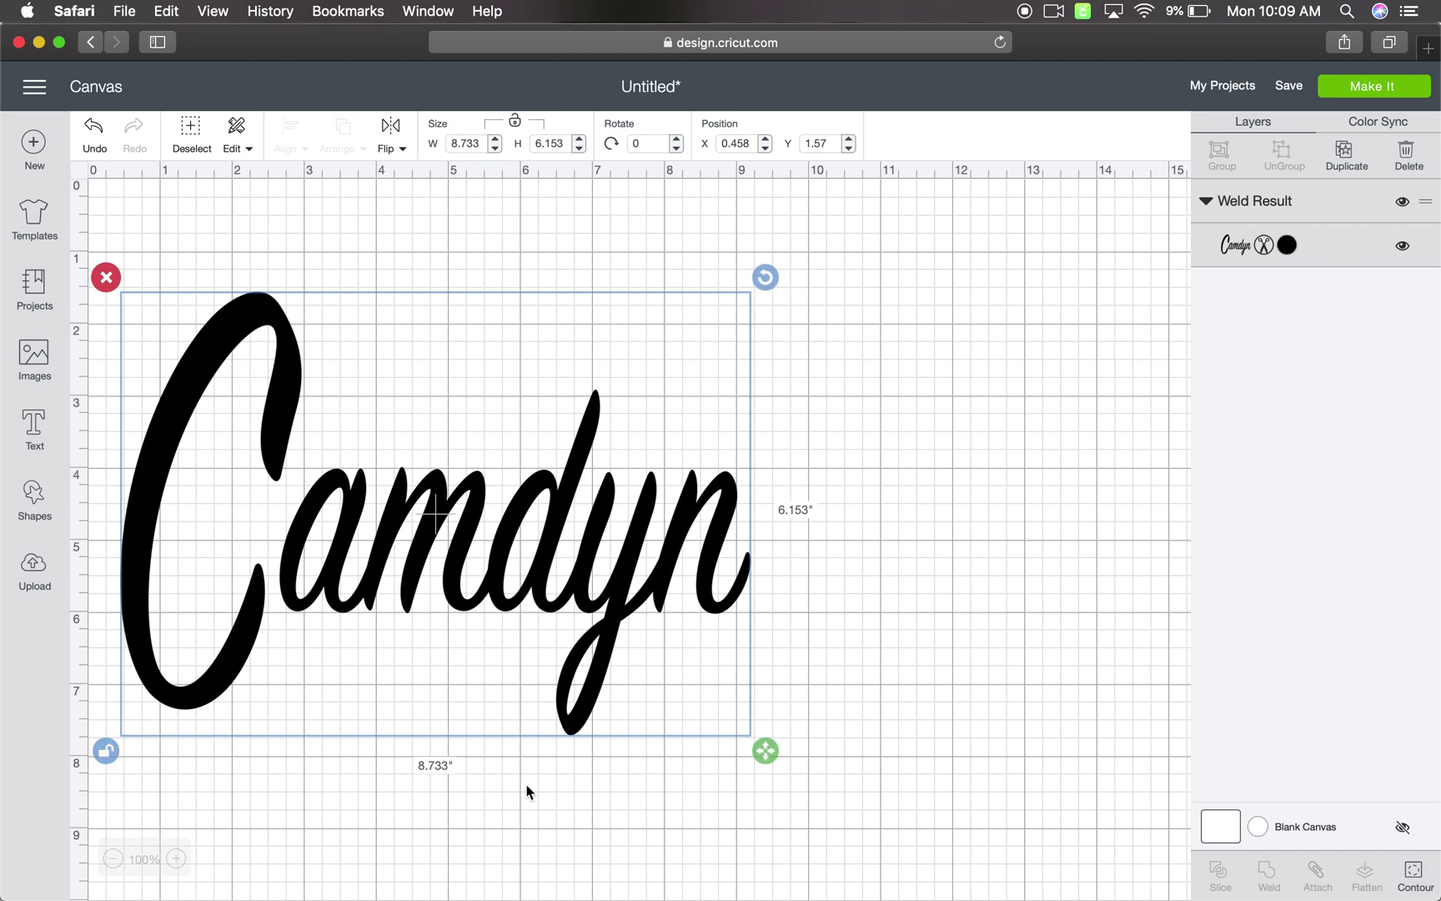
drag(769, 755, 1019, 808)
drag(854, 794, 700, 758)
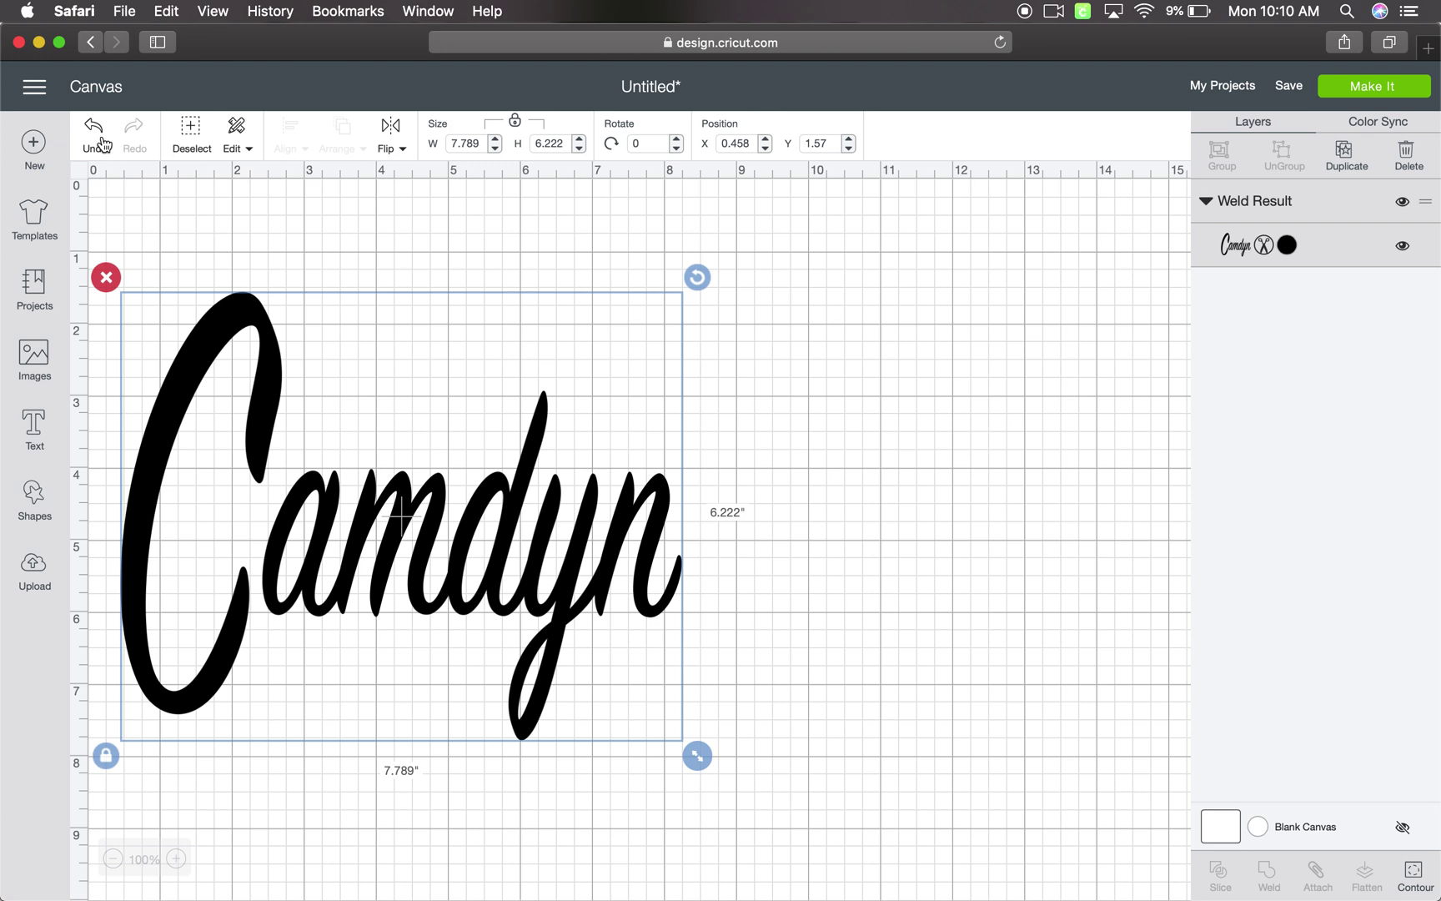
Undo the resize and the weld of the name to return to separate letters.
click(96, 144)
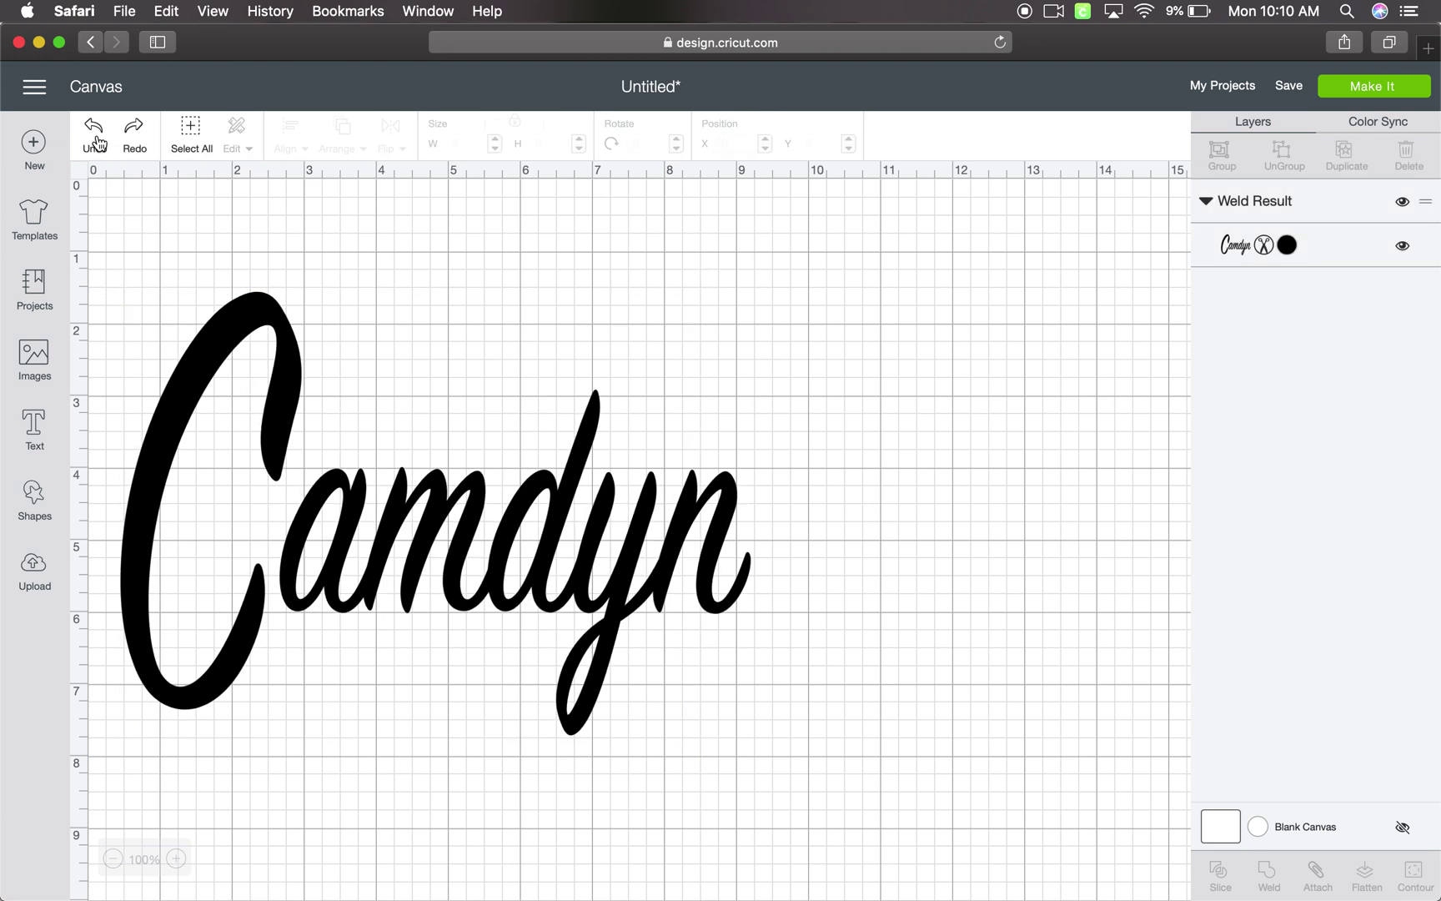
click(97, 144)
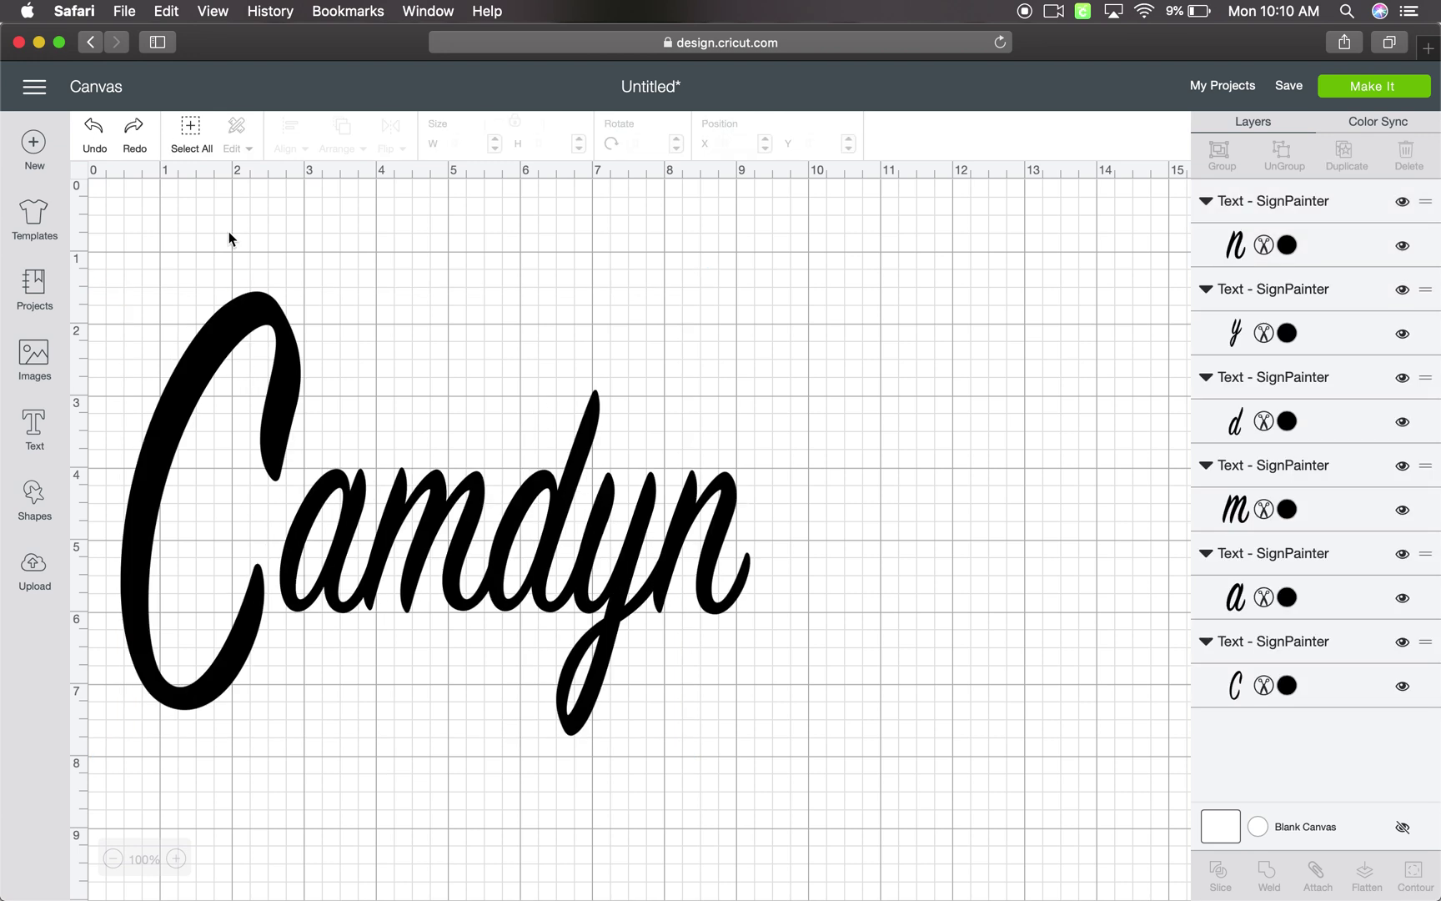
click(706, 584)
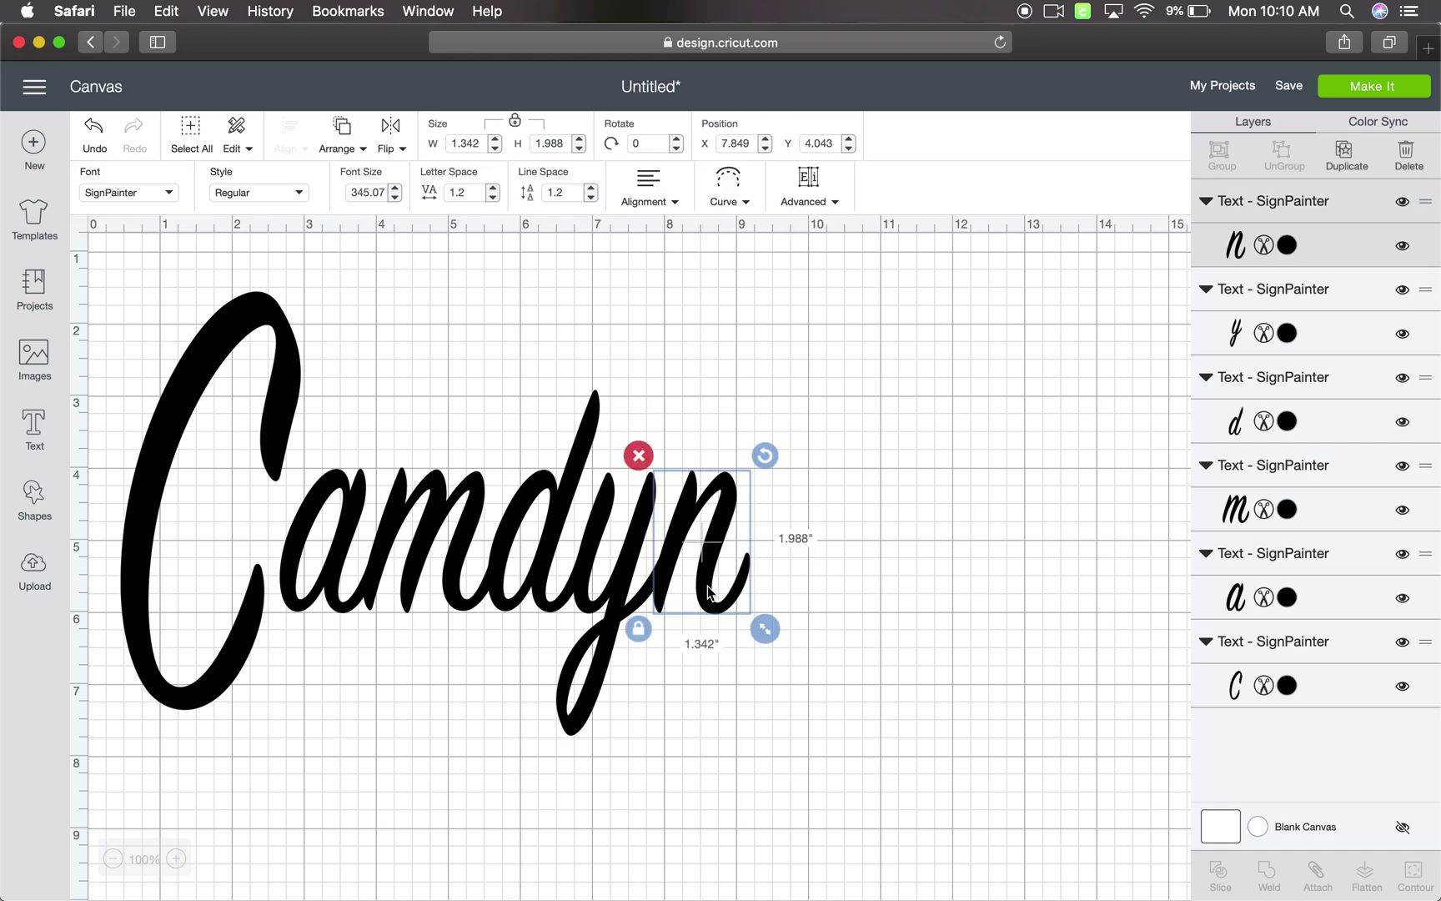
click(832, 584)
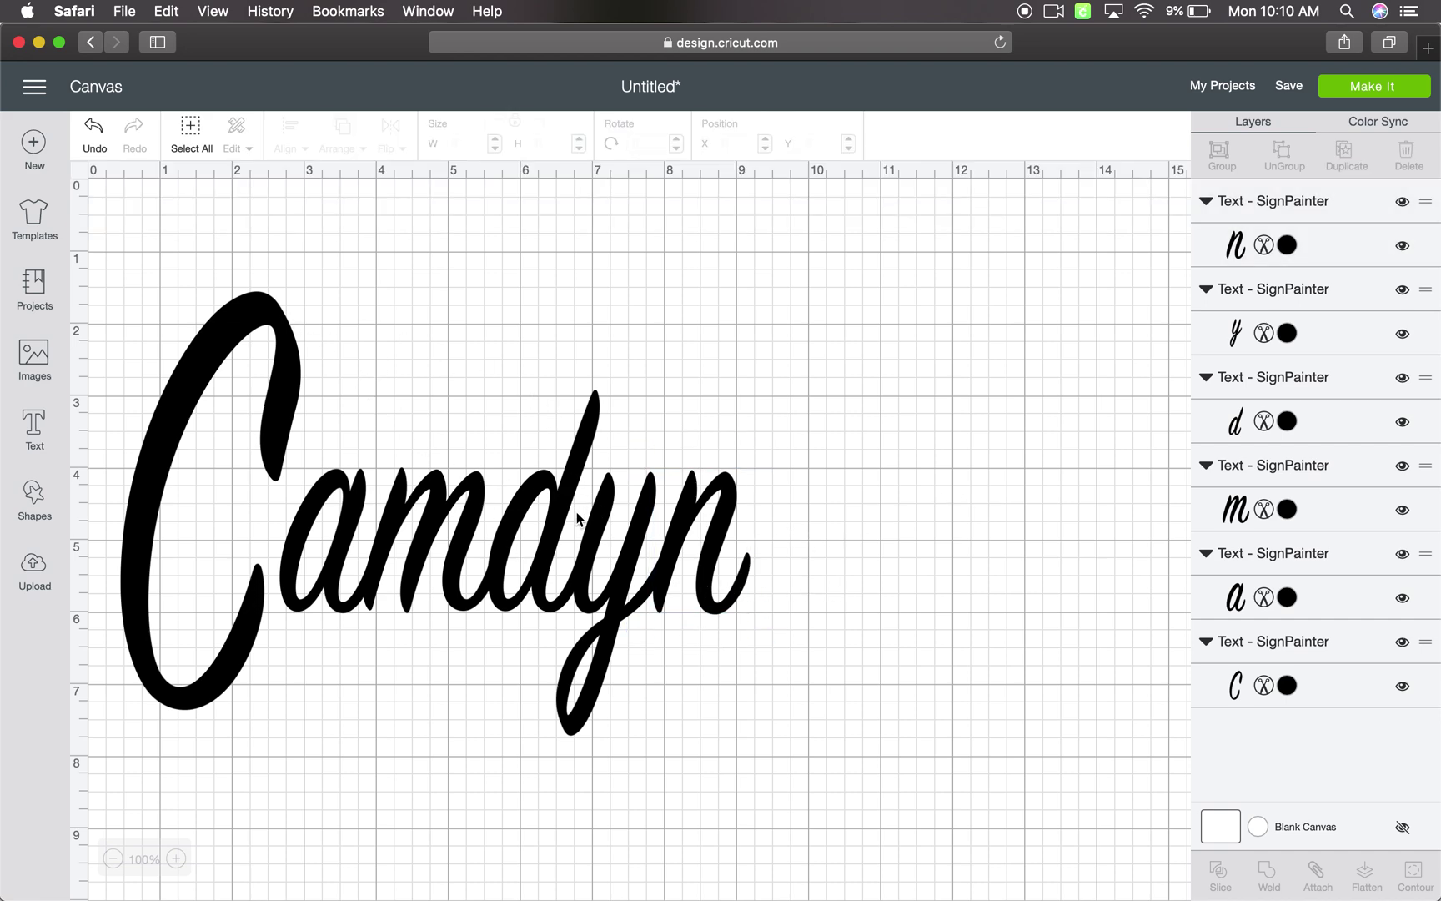
Move the d, y and n closer to the m so the d overlaps the end of the m more heavily.
drag(547, 572, 533, 572)
drag(621, 584, 604, 584)
drag(703, 584, 681, 585)
click(675, 715)
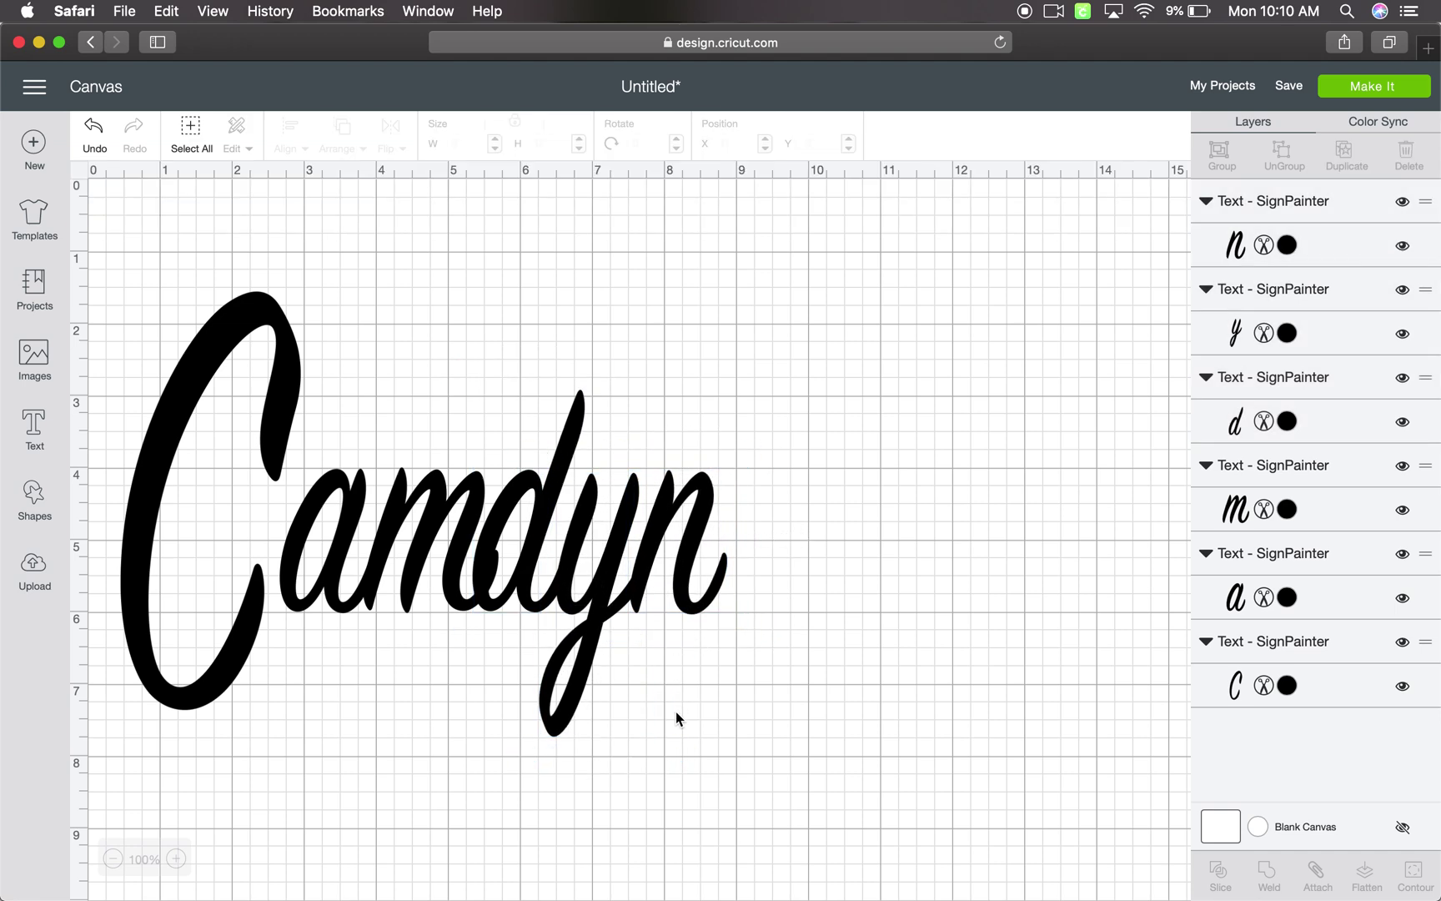
Weld all the letters into one shape, then try the welded name at another spot and undo that move.
drag(124, 239, 730, 772)
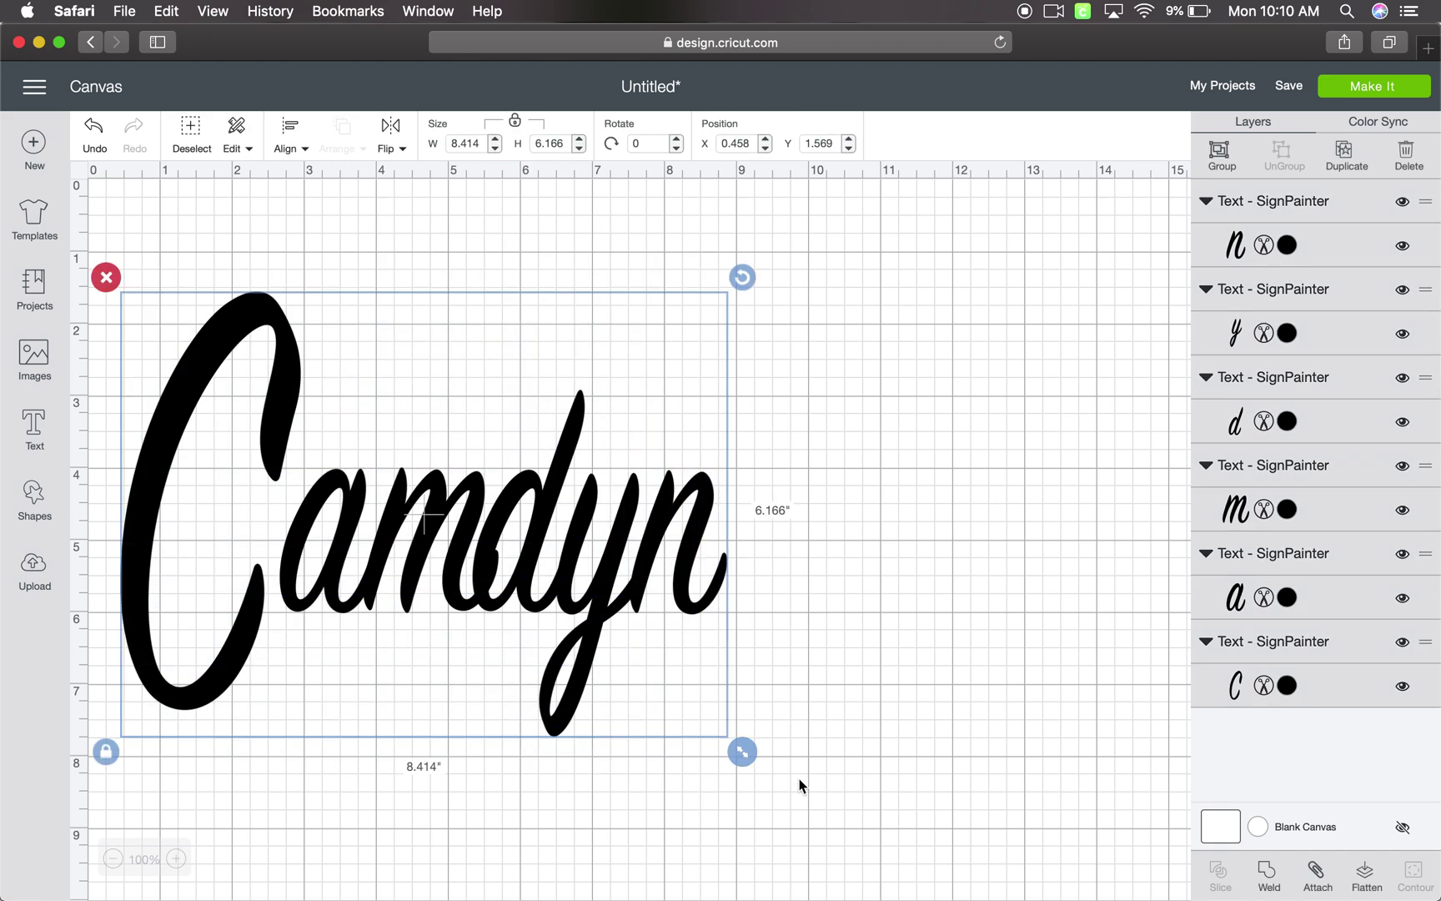
click(1268, 874)
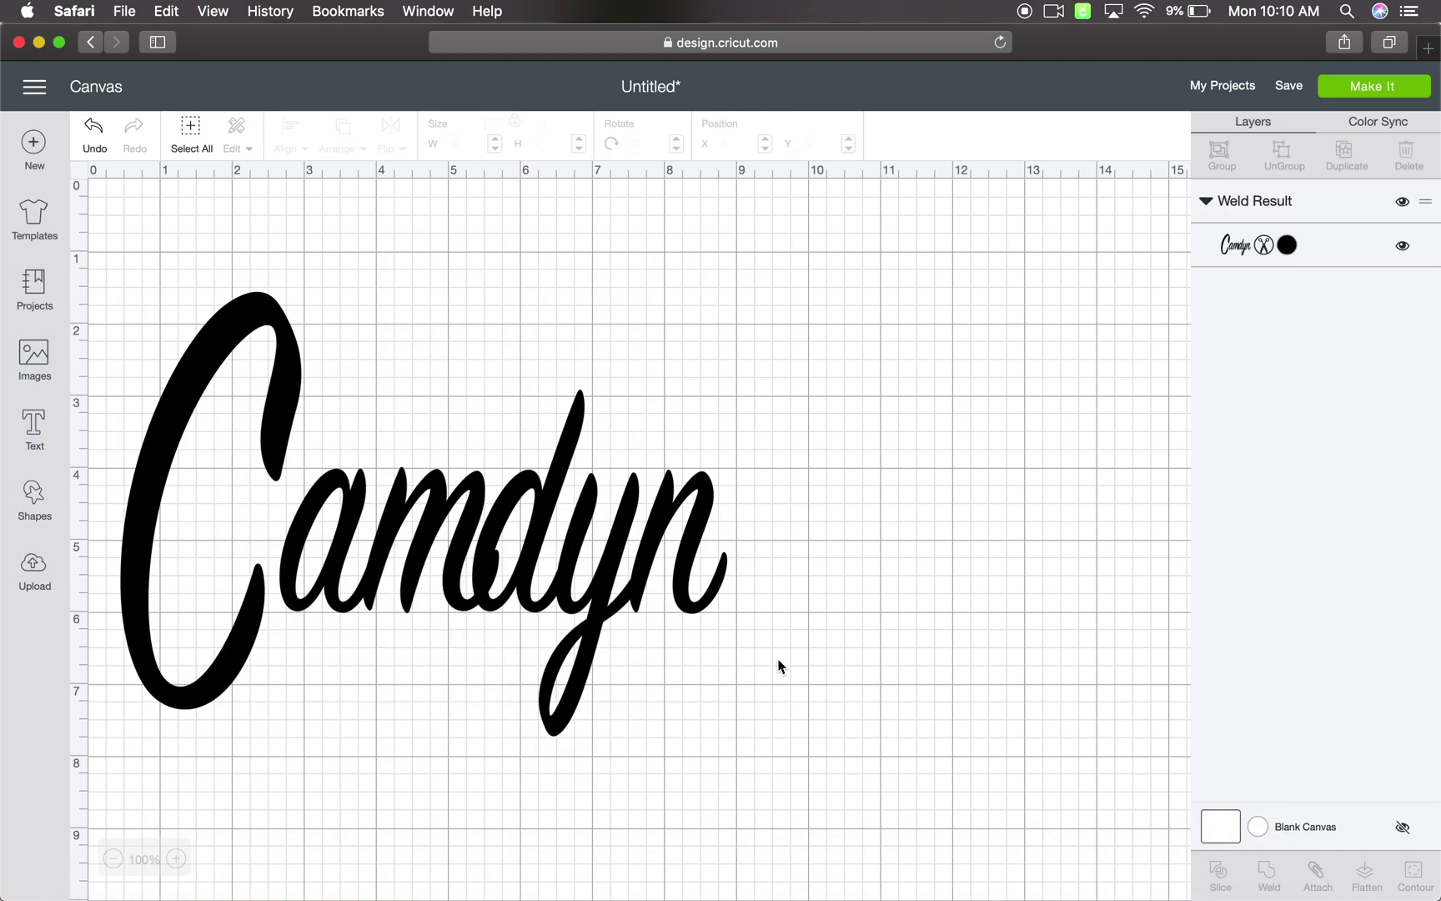
drag(583, 571, 696, 519)
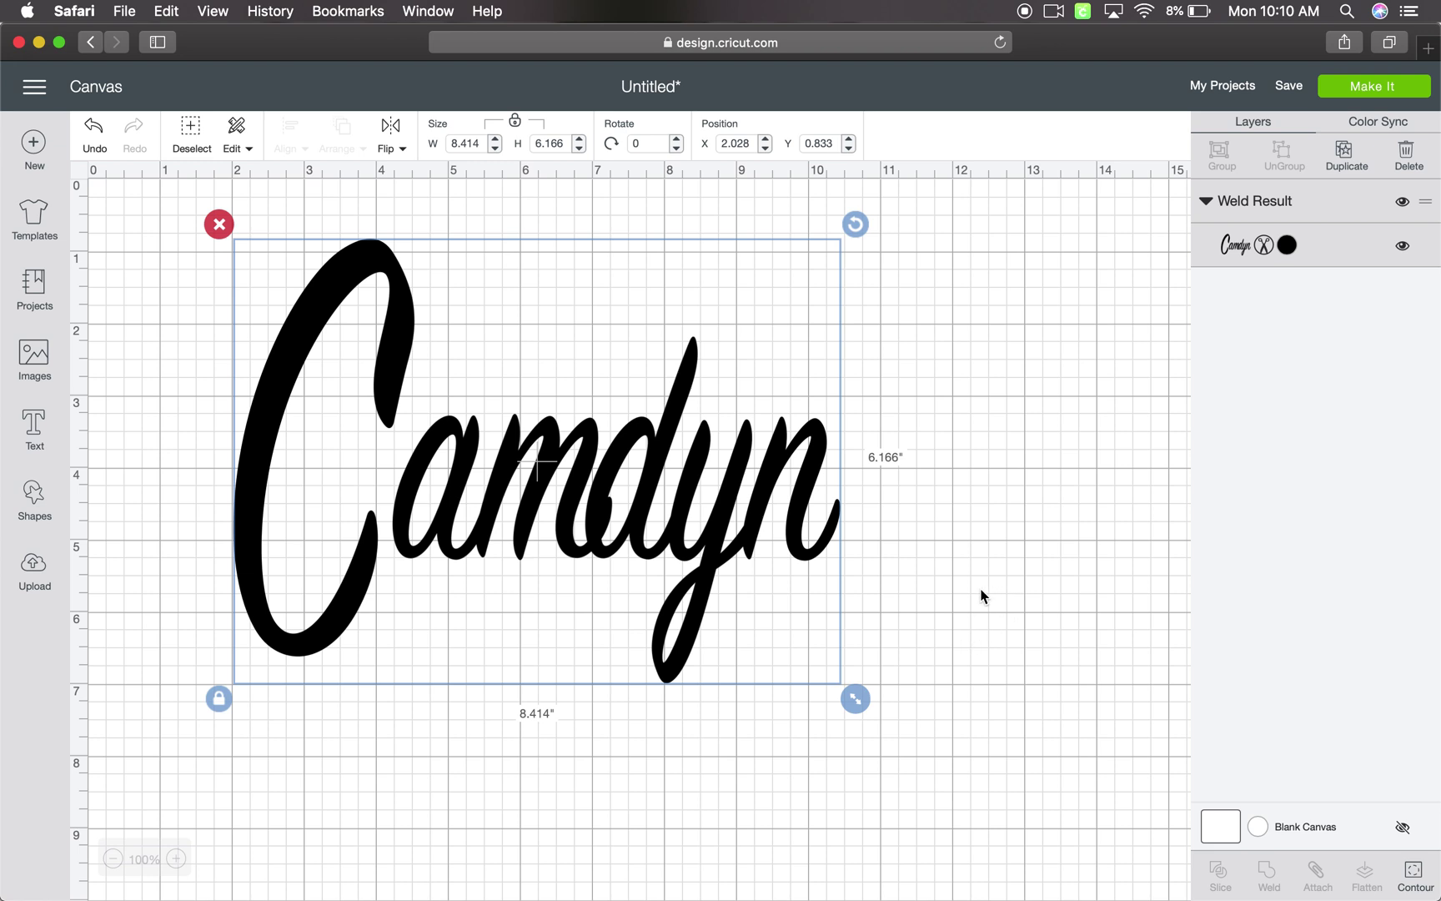
click(98, 133)
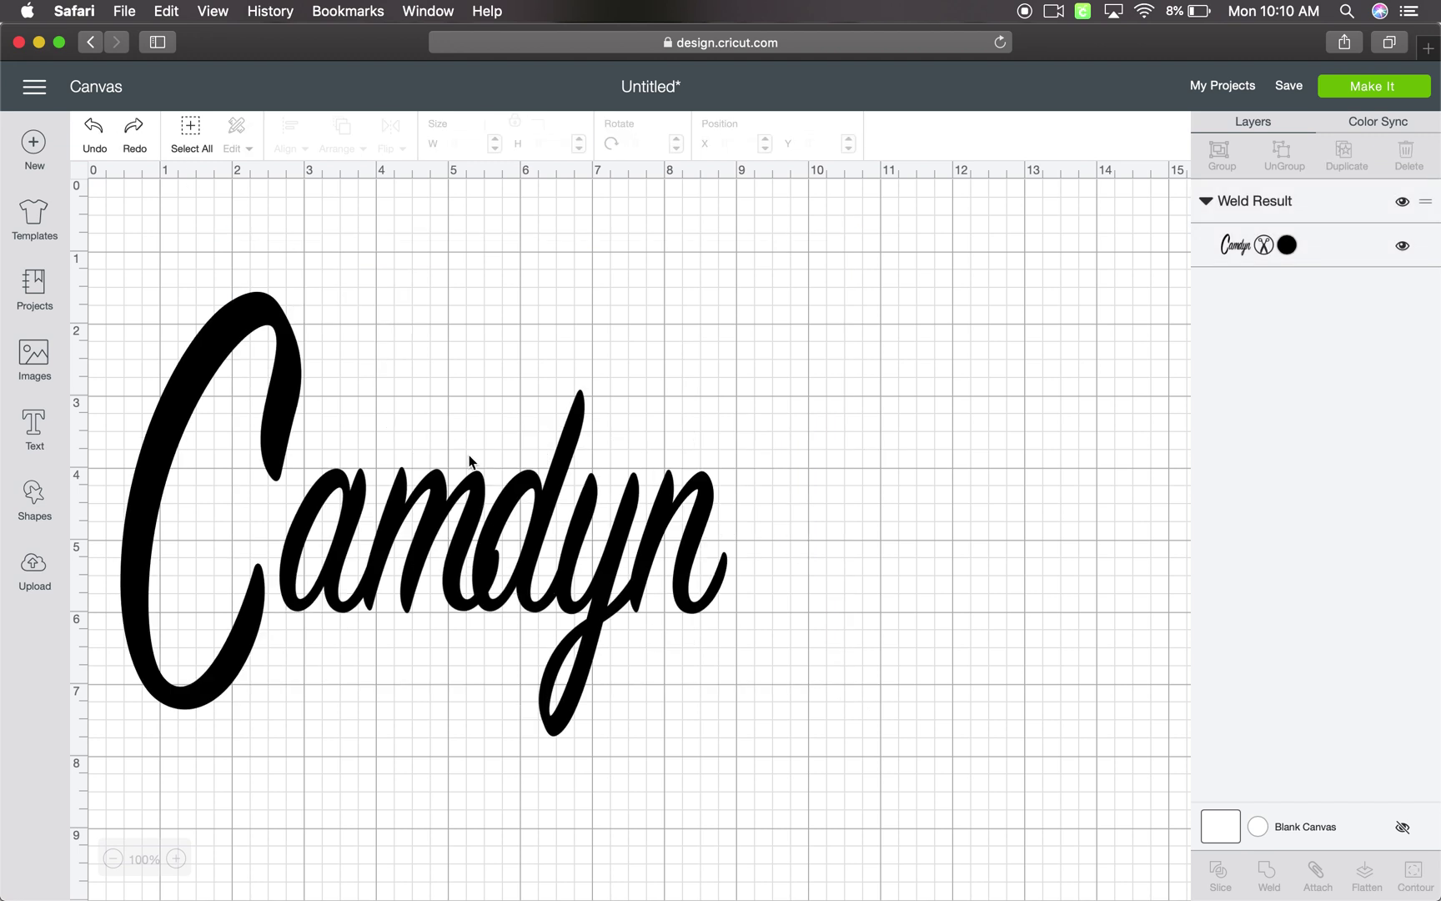
Undo the weld and shift the d, y and n slightly away from the m.
click(529, 532)
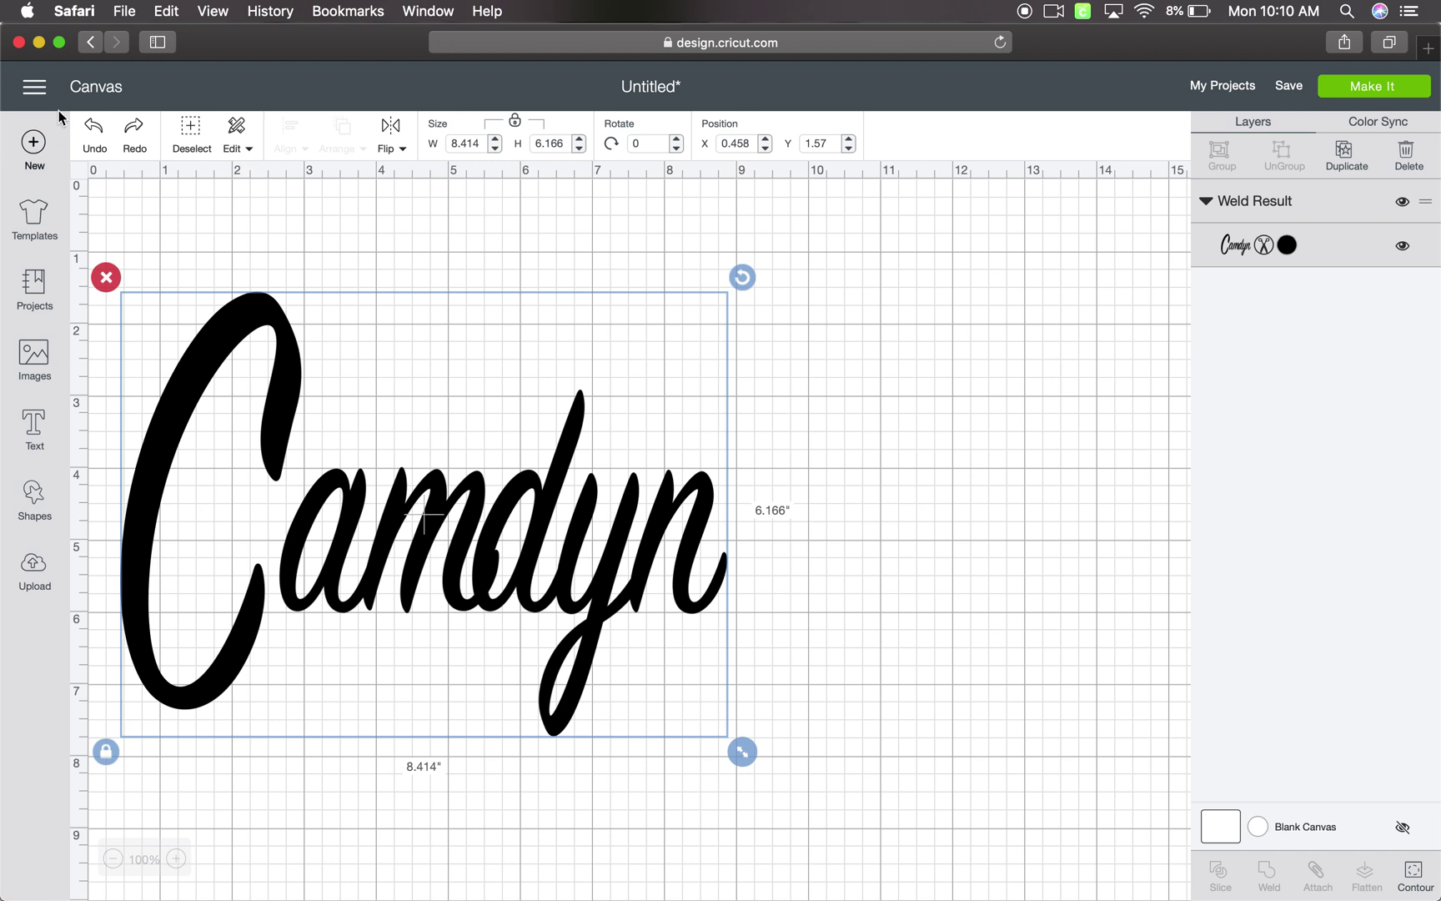
click(95, 131)
drag(521, 595, 696, 592)
click(671, 781)
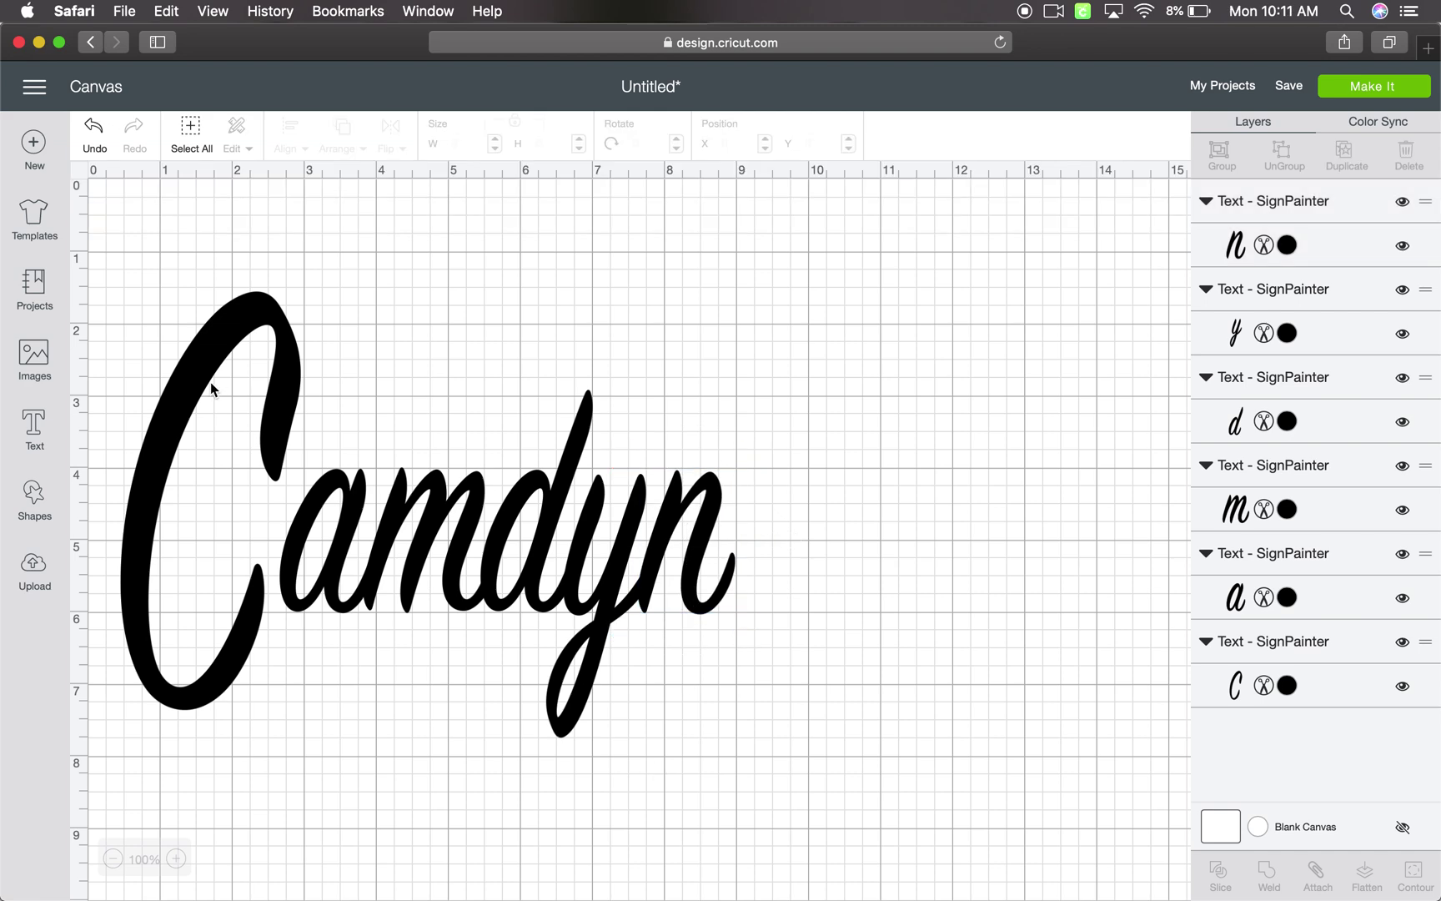
Select all the letters, weld them into one shape and check the join between the m and the d.
drag(131, 252, 798, 784)
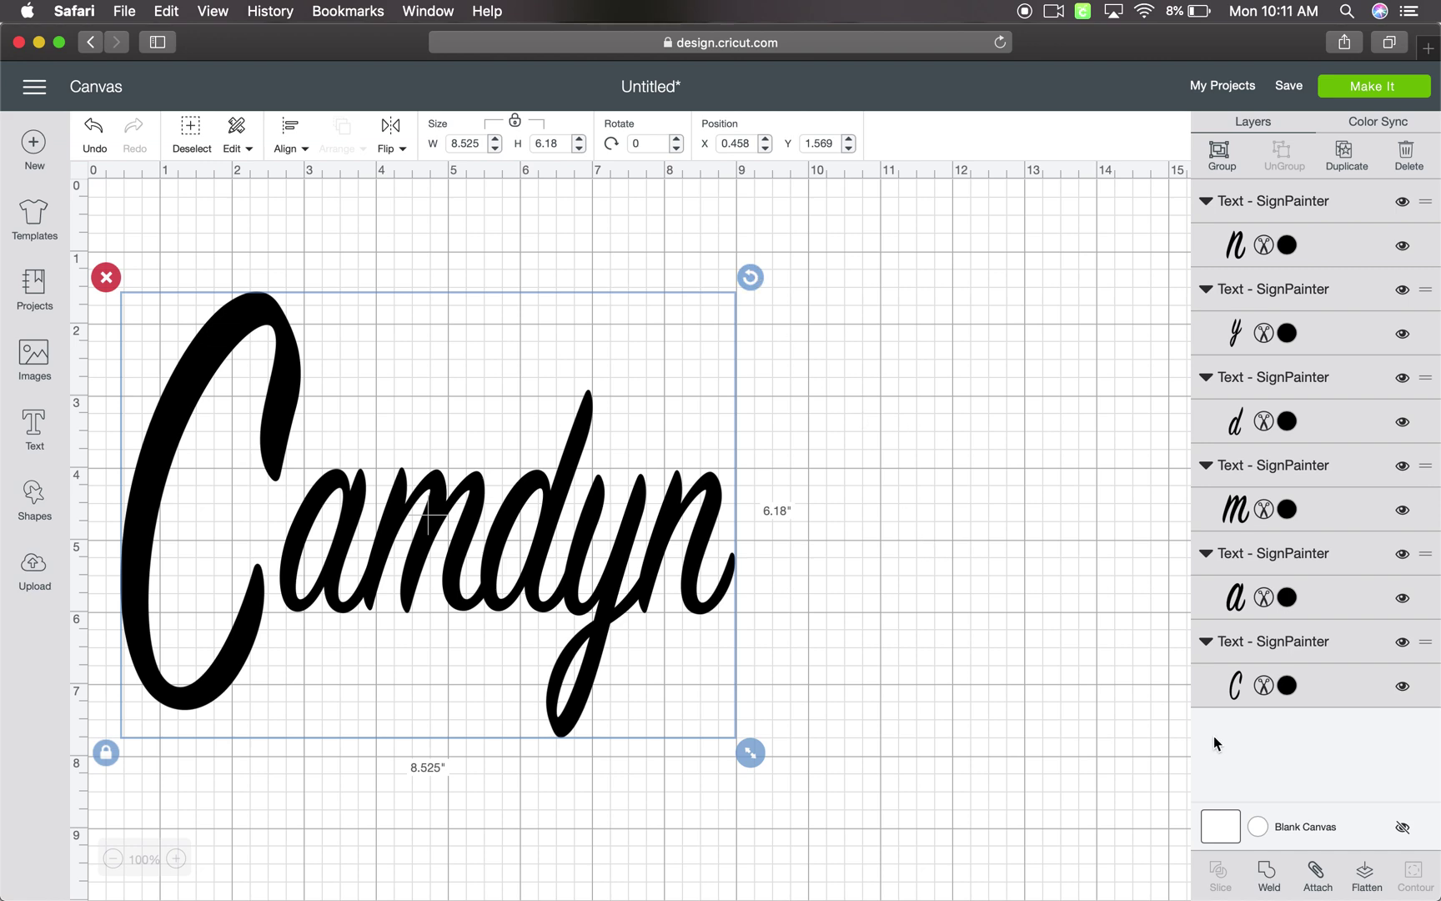
click(1268, 874)
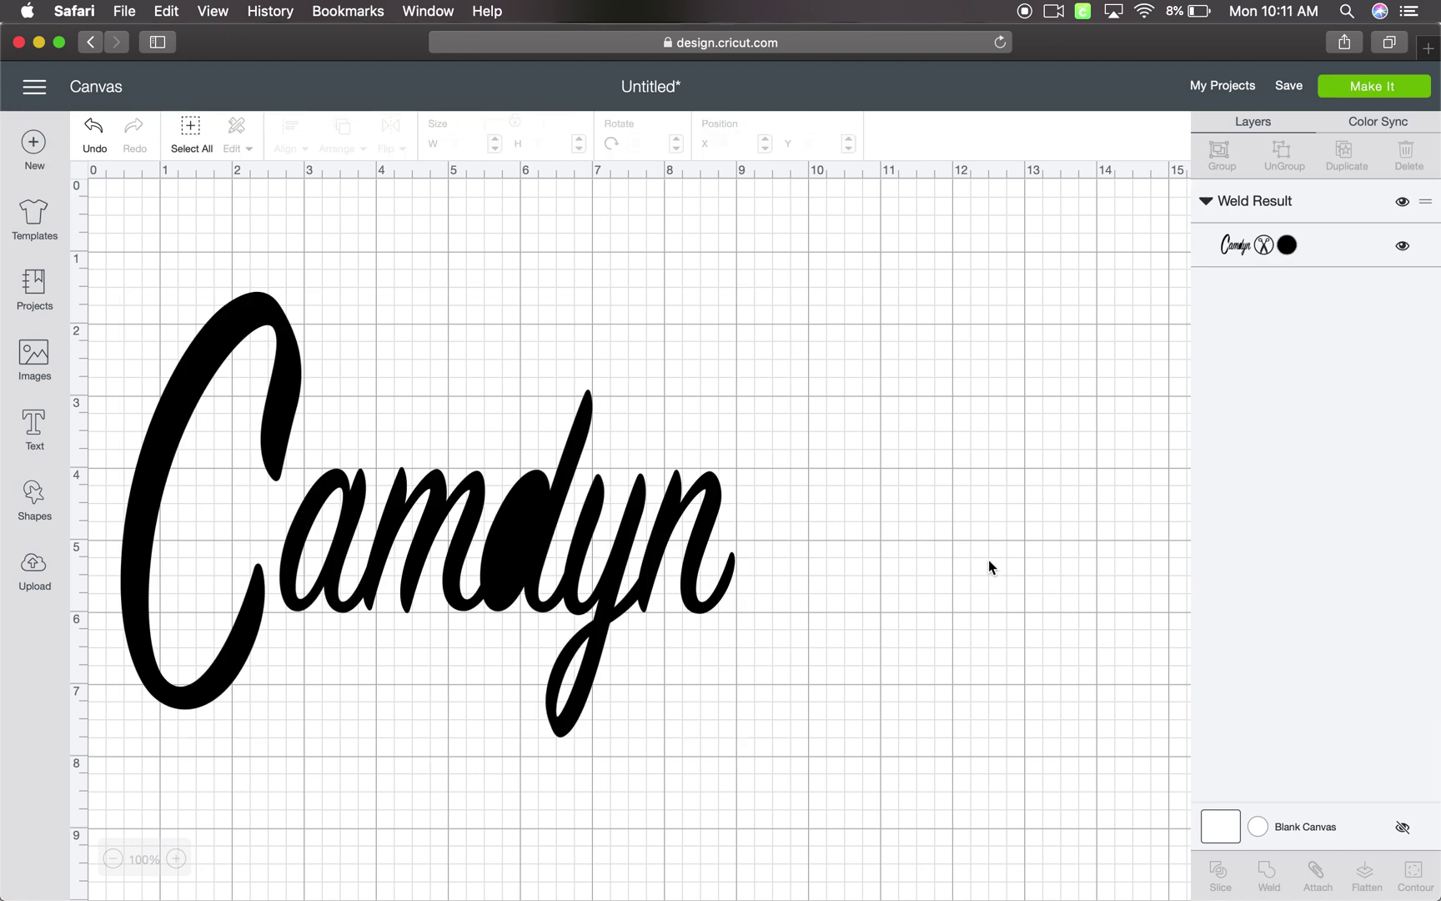
click(520, 582)
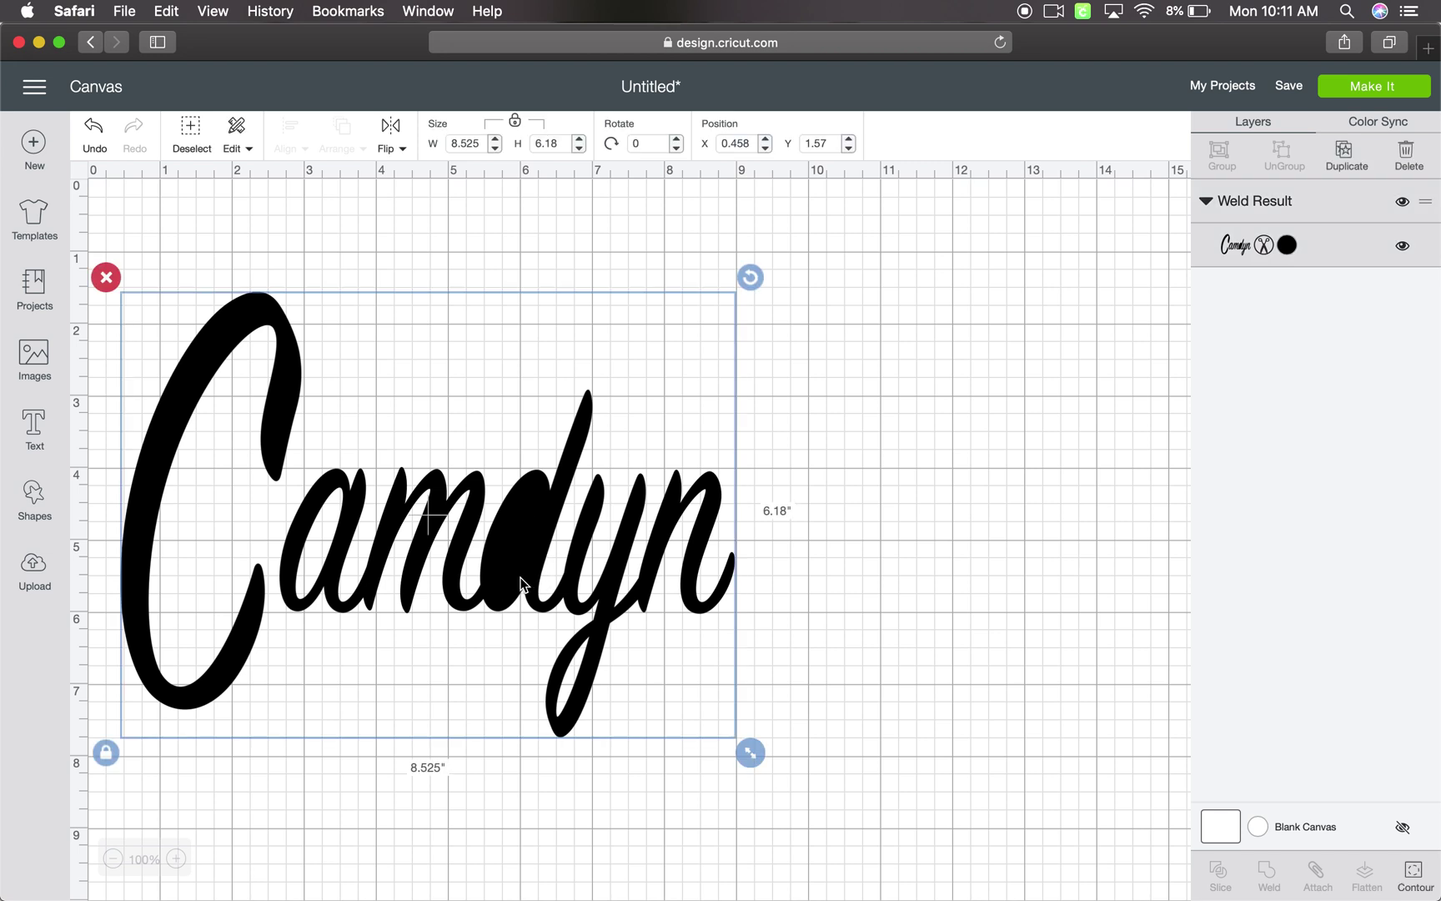
click(791, 538)
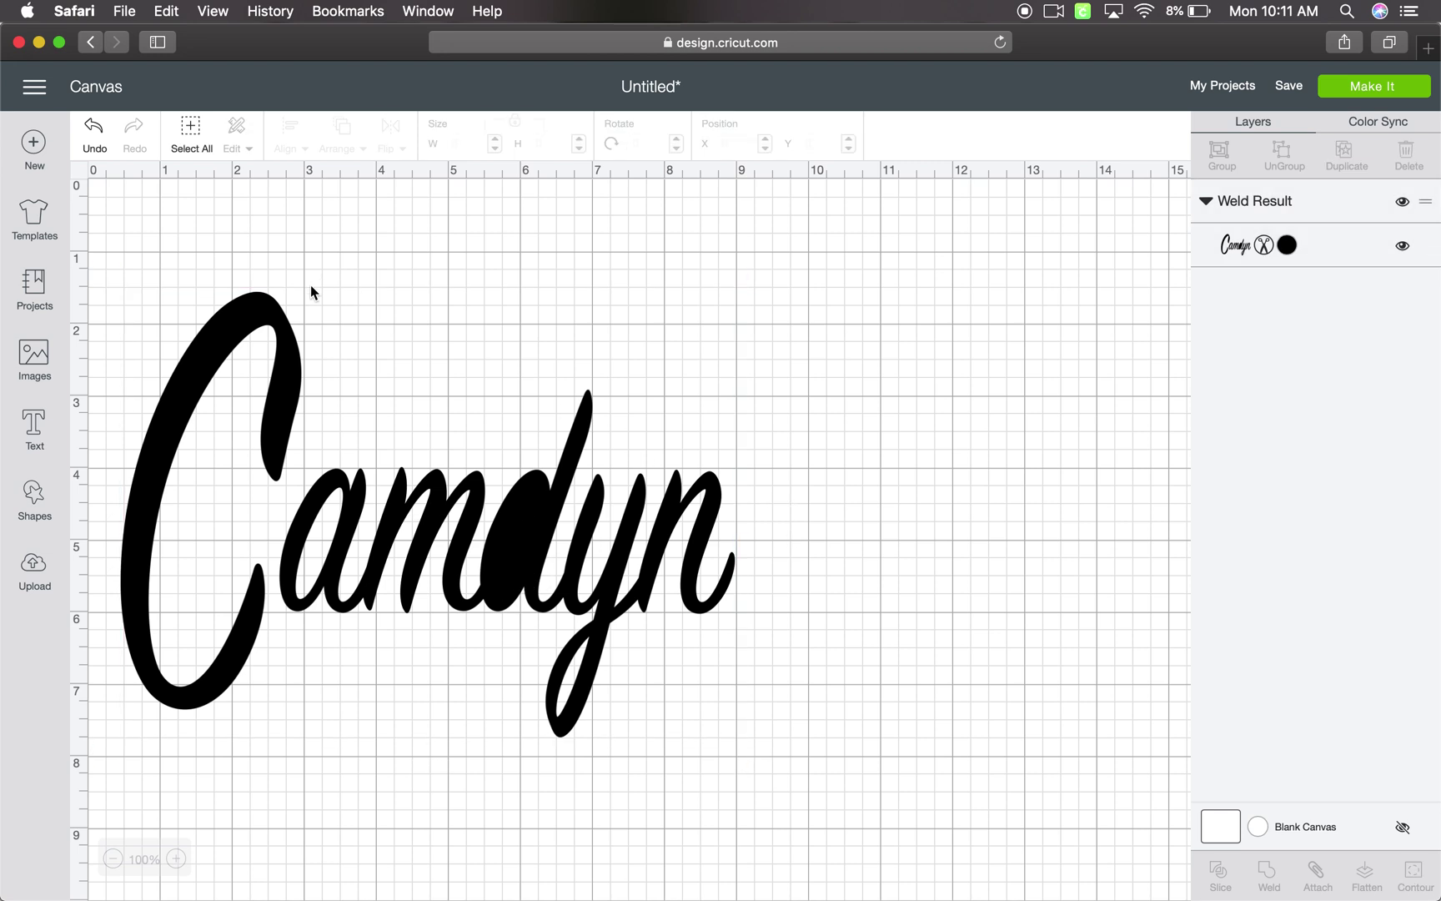
Undo the last weld and move the d, y and n farther from the m so only the letter ends overlap.
click(93, 133)
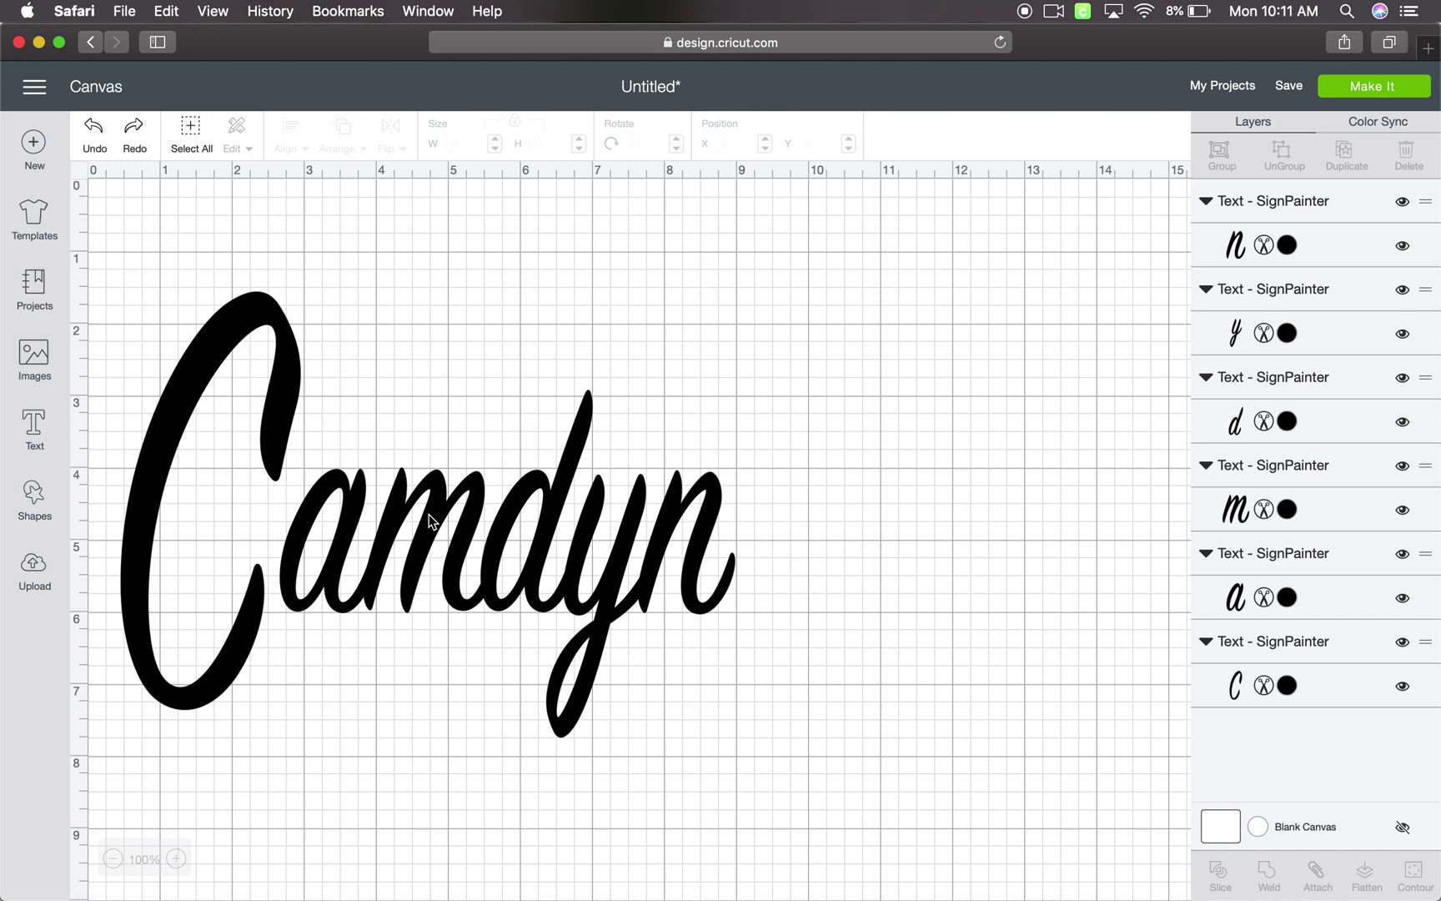
drag(518, 606, 615, 607)
drag(713, 606, 724, 607)
click(710, 755)
Weld all the letters into one shape and move the name to about X 1.99, Y 1.78.
drag(105, 256, 784, 815)
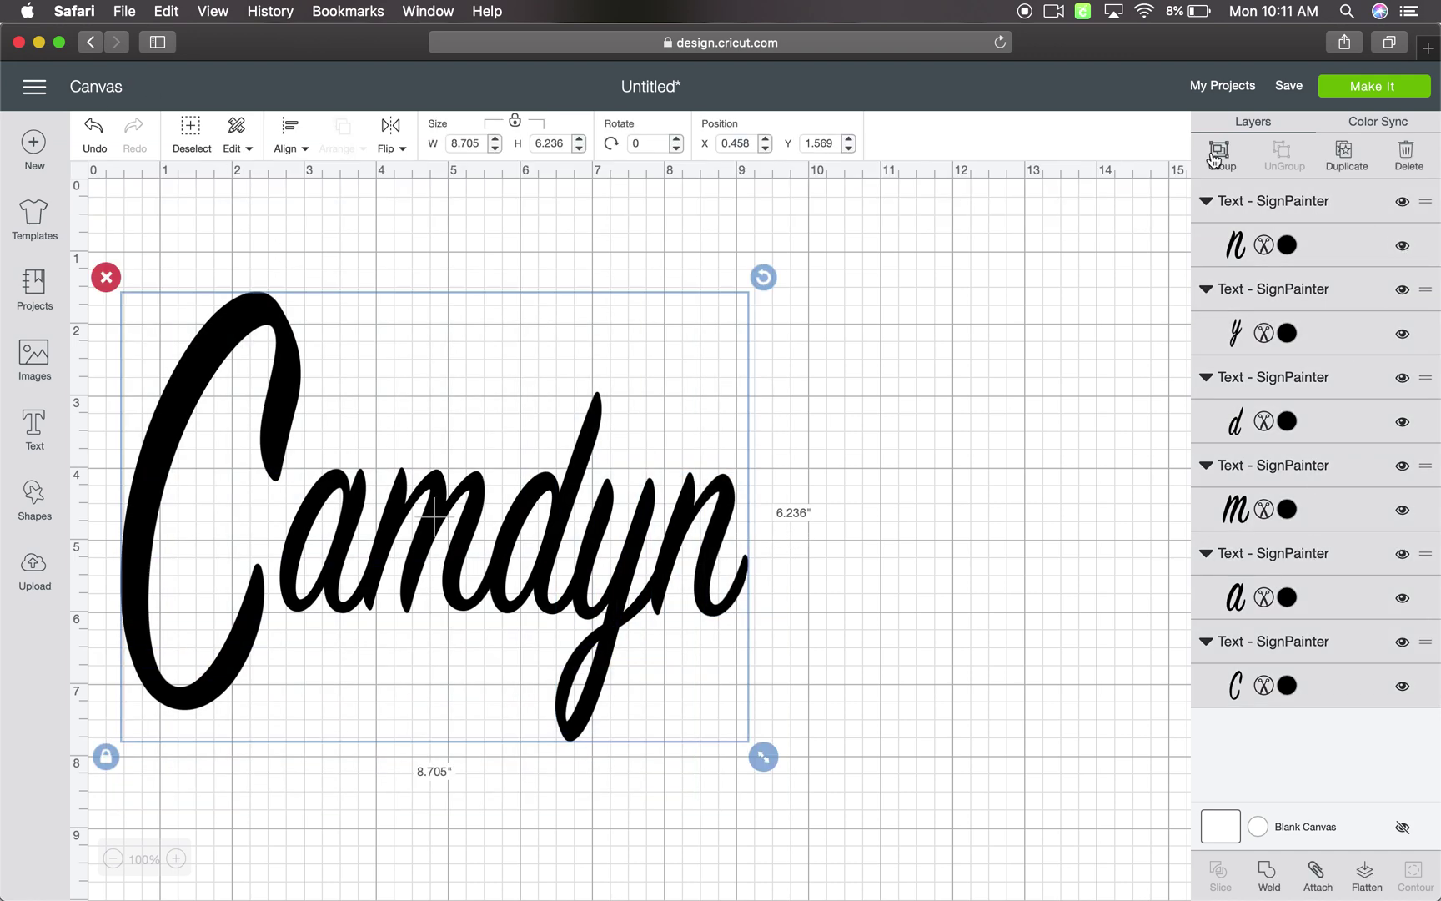
click(1268, 871)
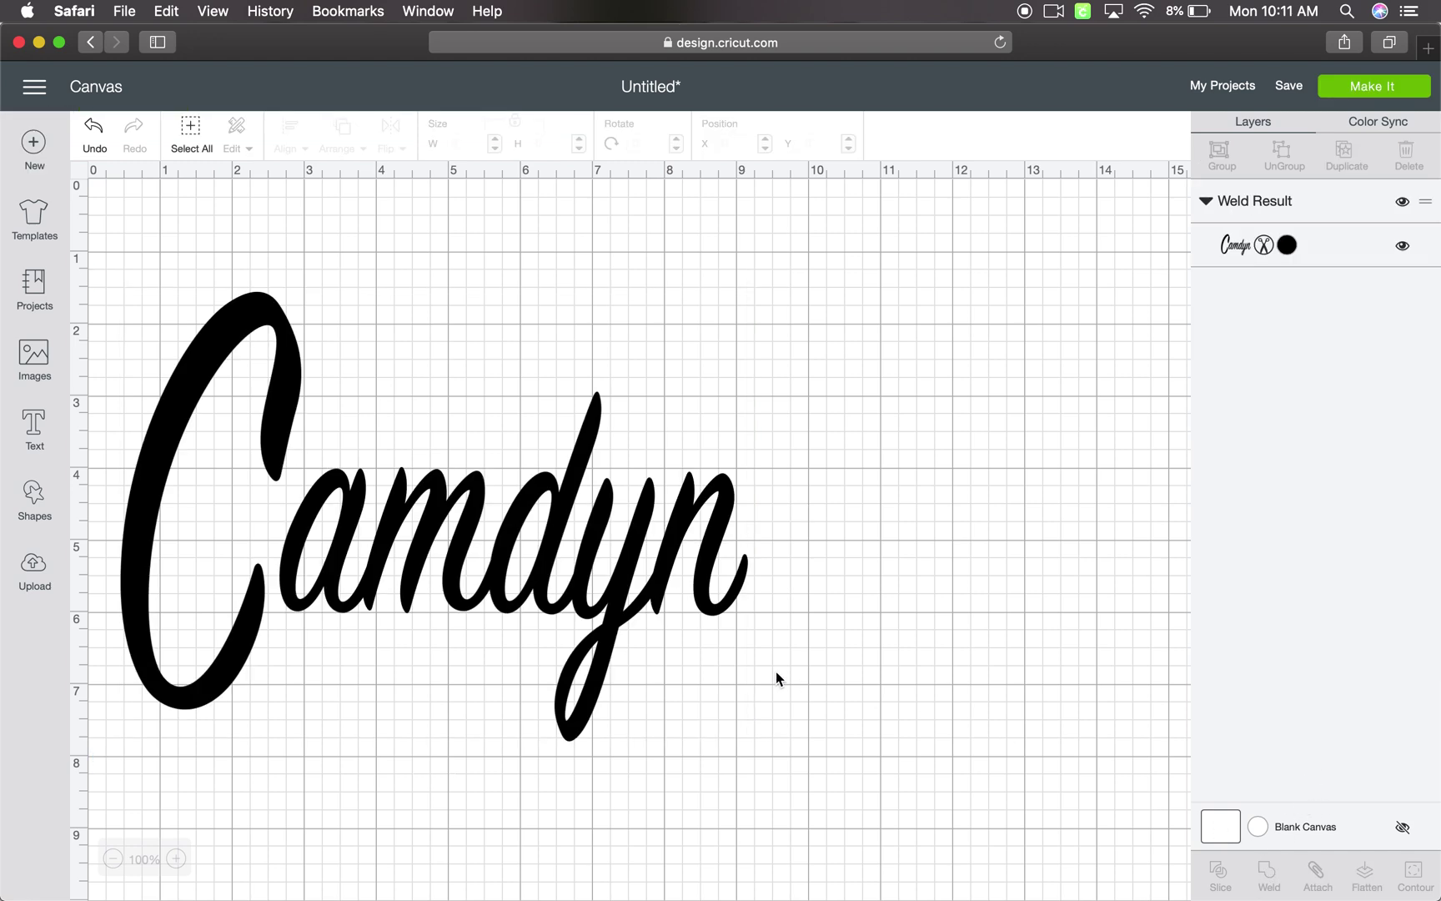
drag(617, 553, 727, 570)
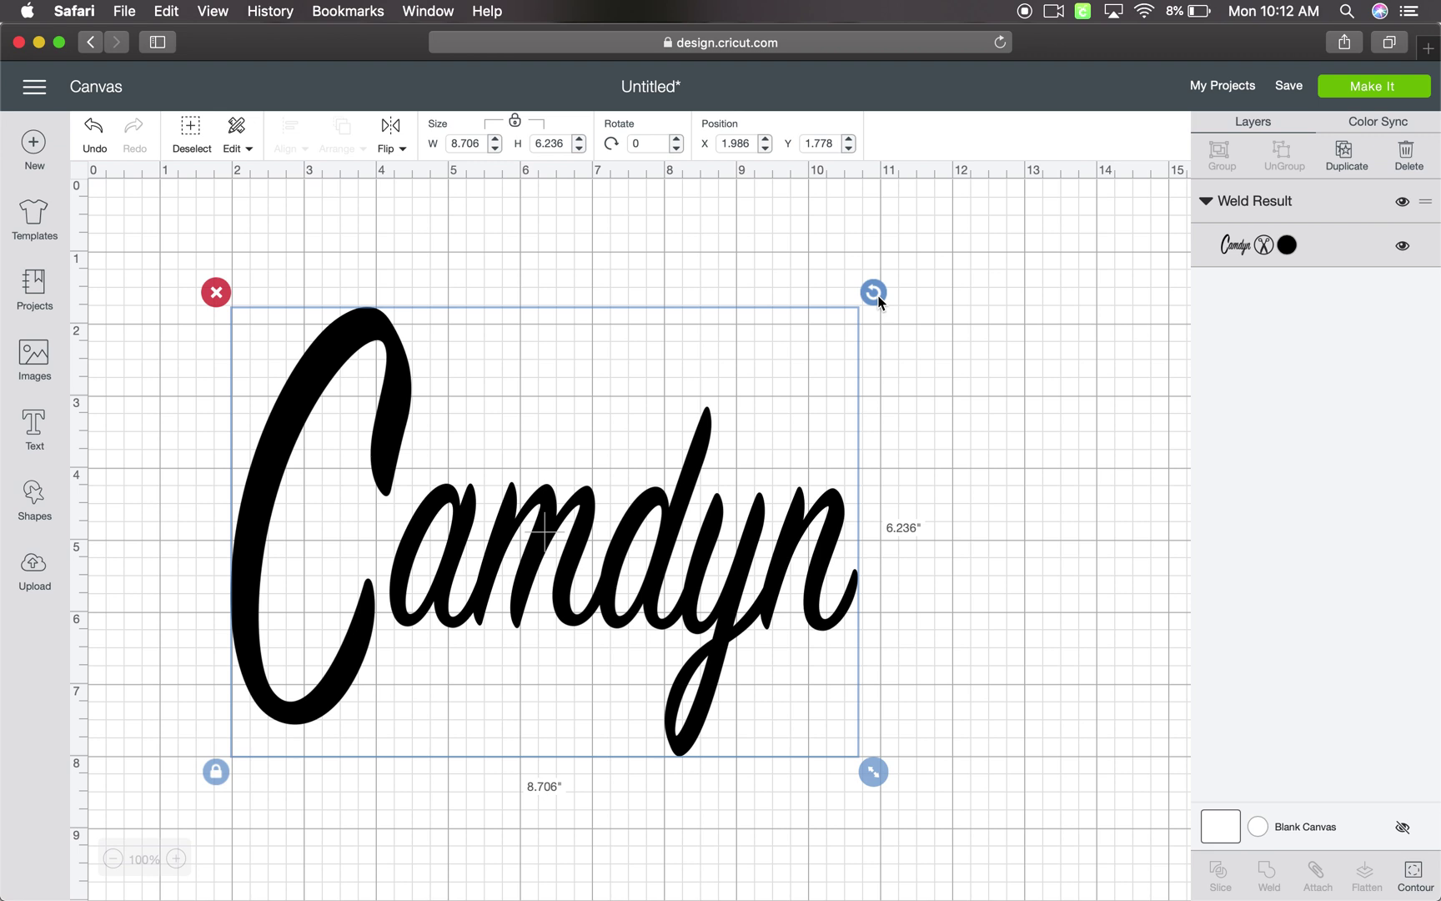
Rotate the welded name about 90.78° to run vertically, unlock its proportions and stretch it to about 7.31 by 22.27 in.
drag(879, 302, 634, 653)
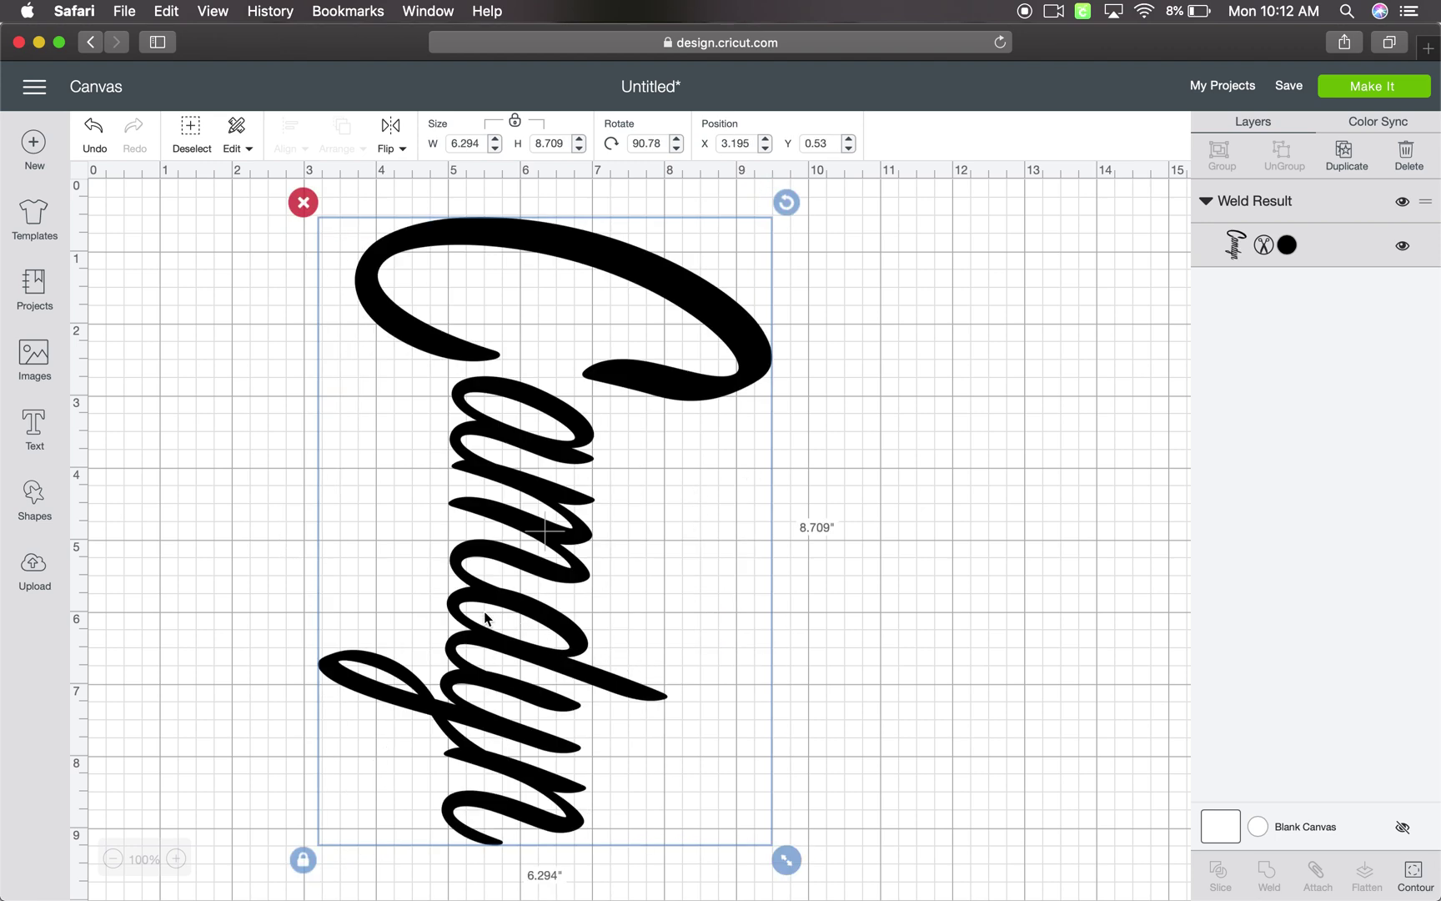
scroll(489, 611, down, 3)
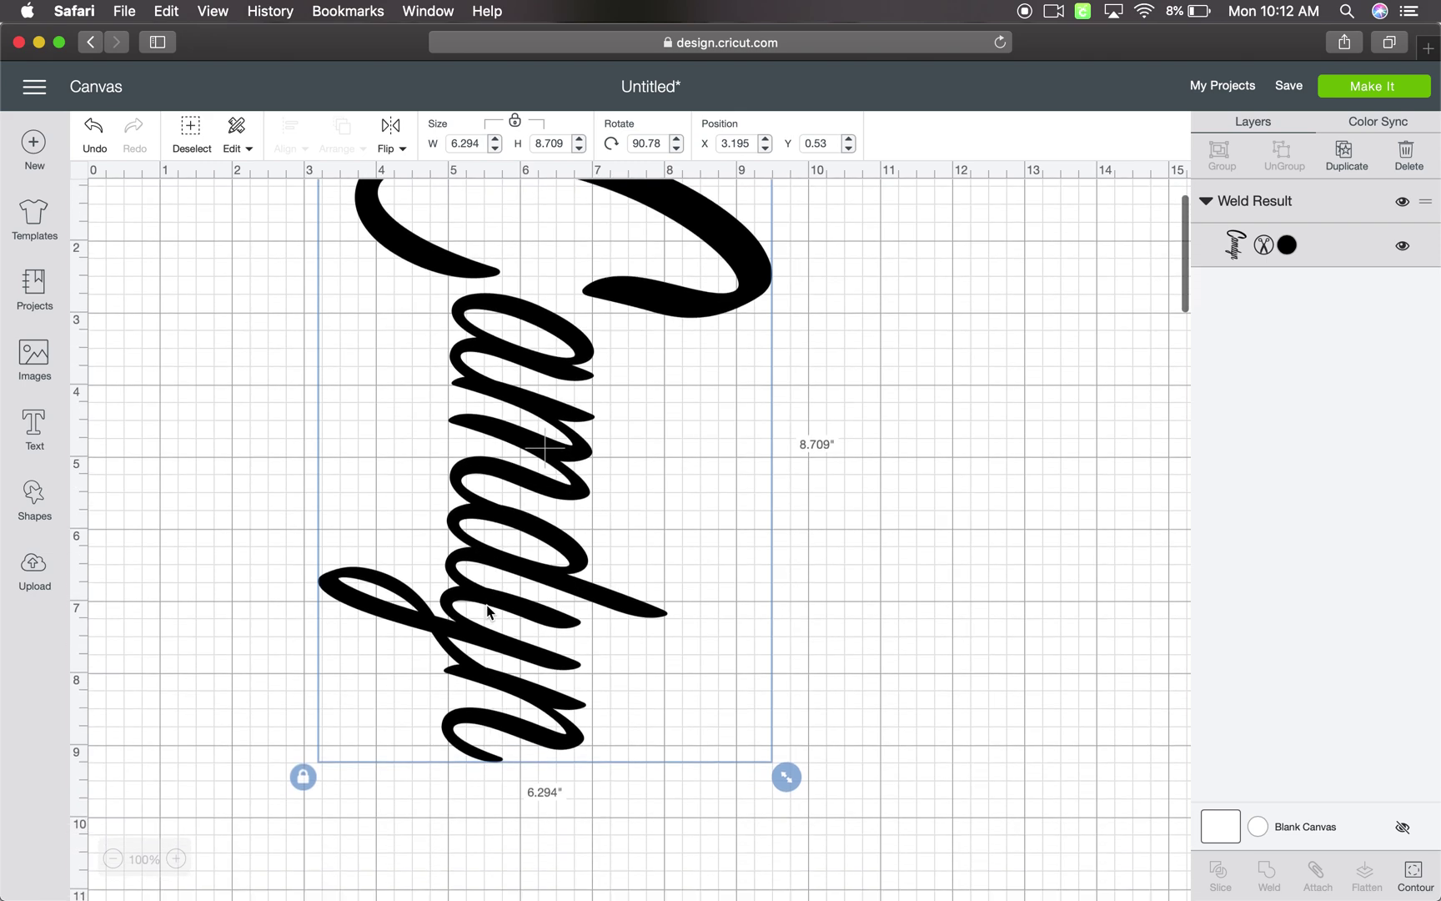
click(303, 742)
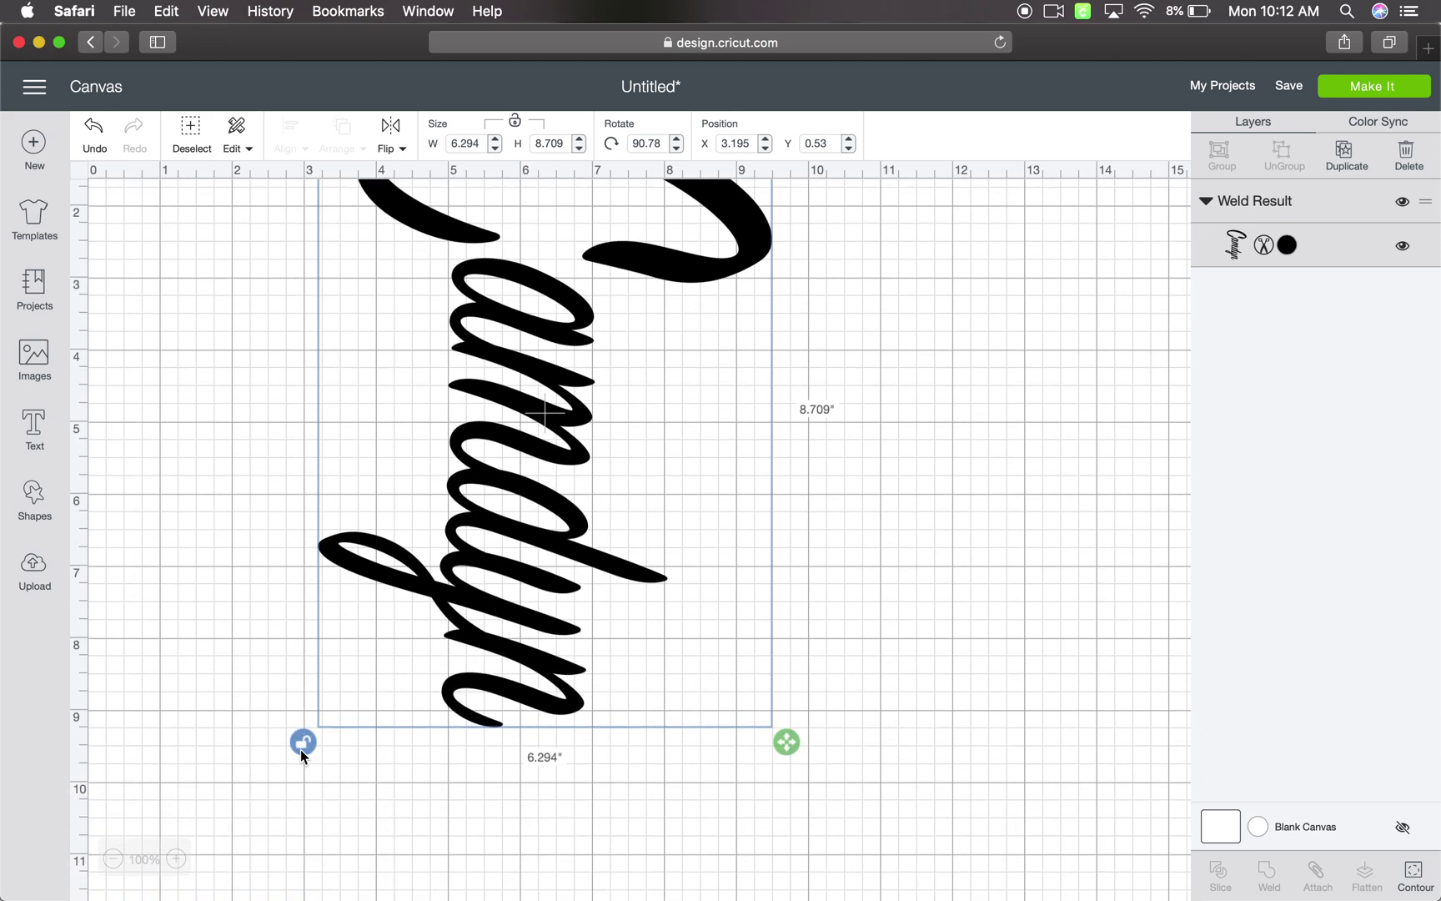
drag(787, 741, 865, 790)
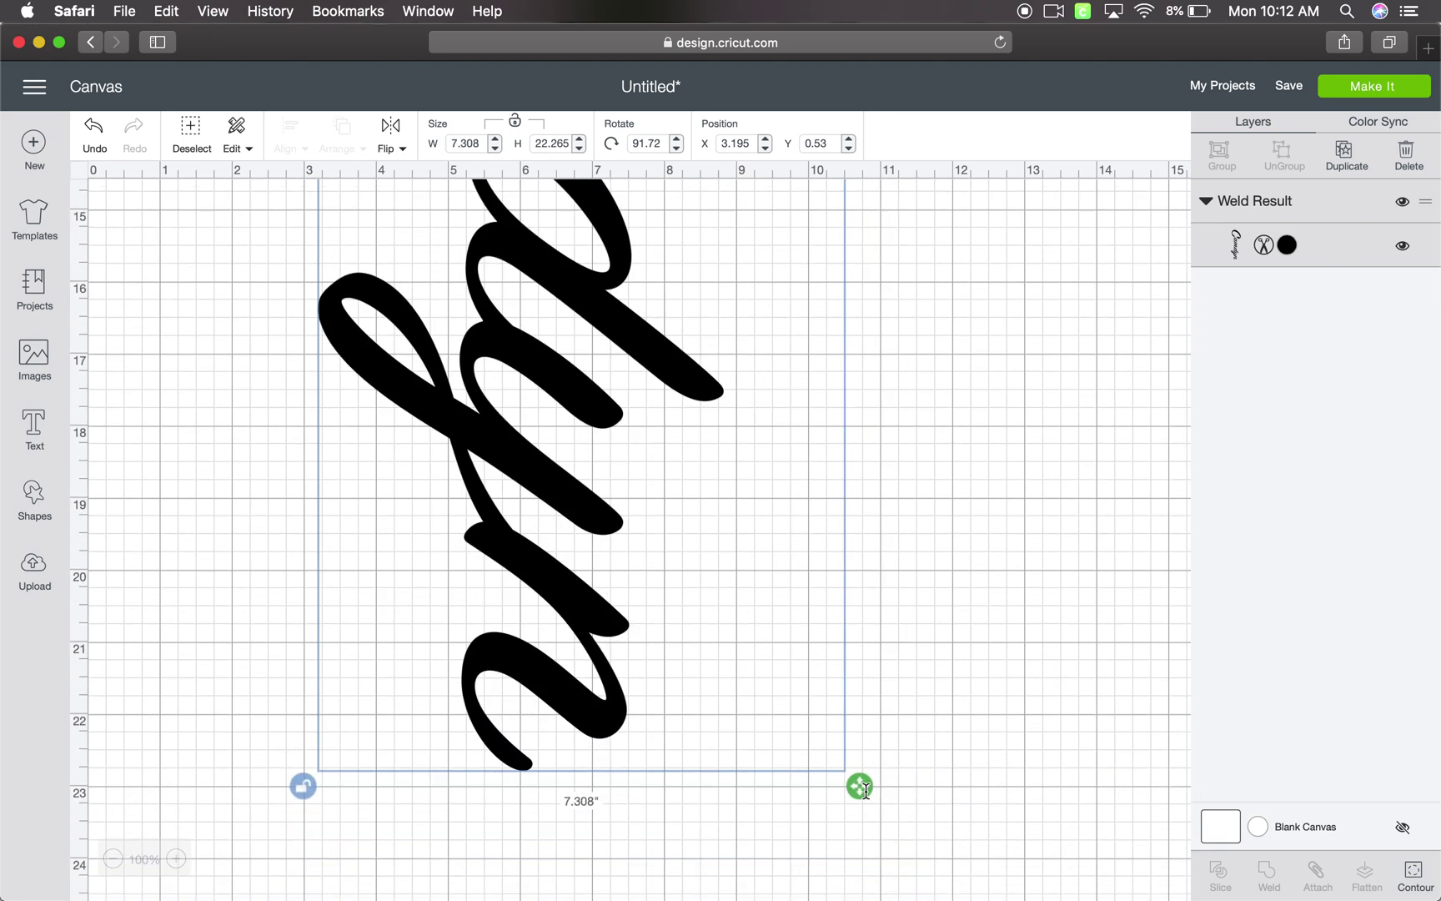
scroll(917, 574, up, 15)
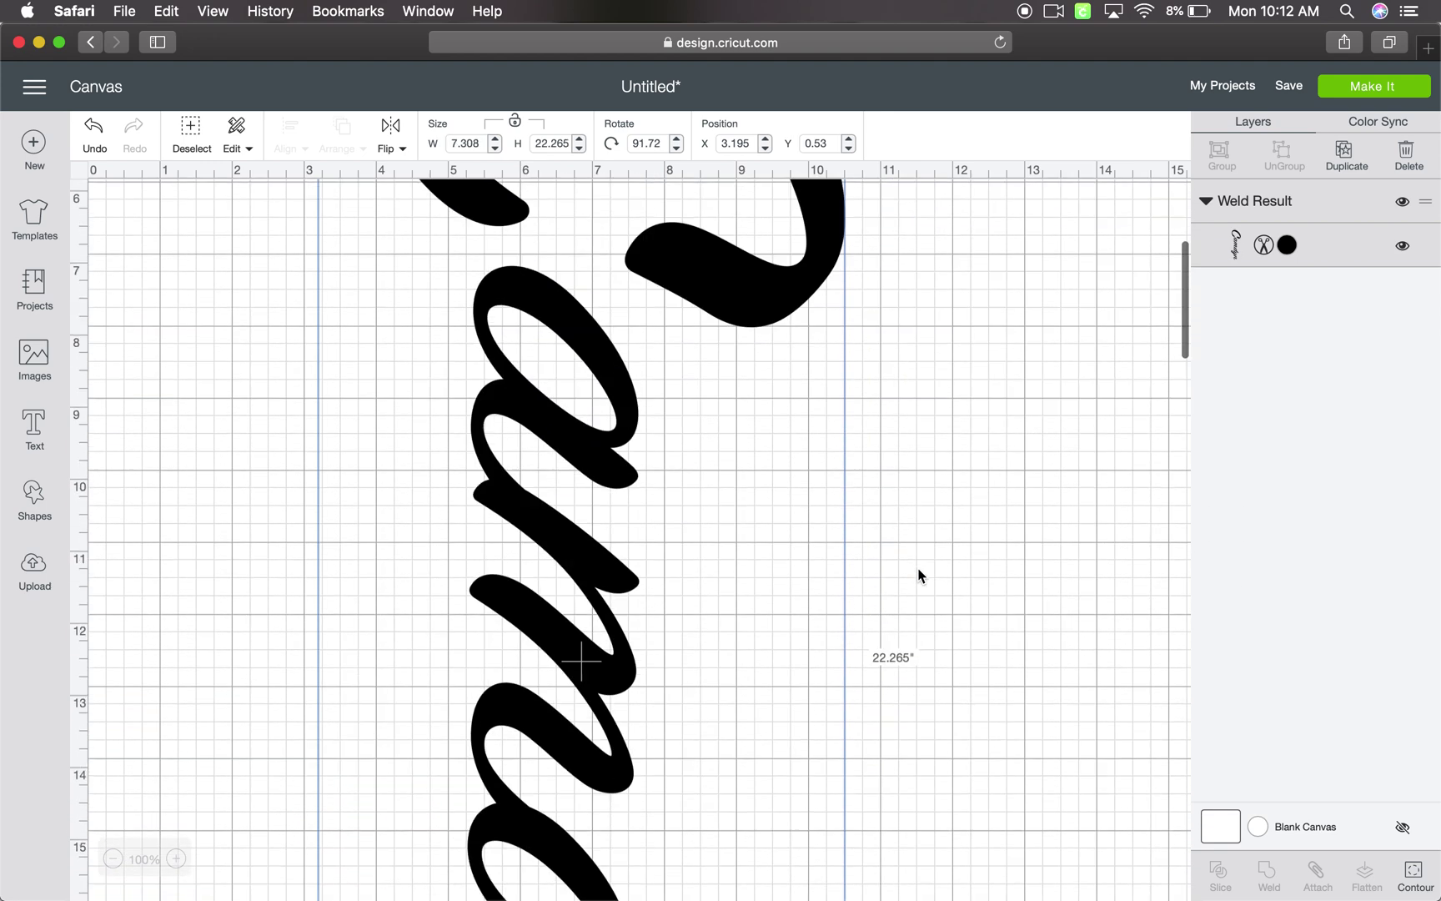
Send the design to the cut preparation and examine its placement along the full length of the mat.
click(1385, 90)
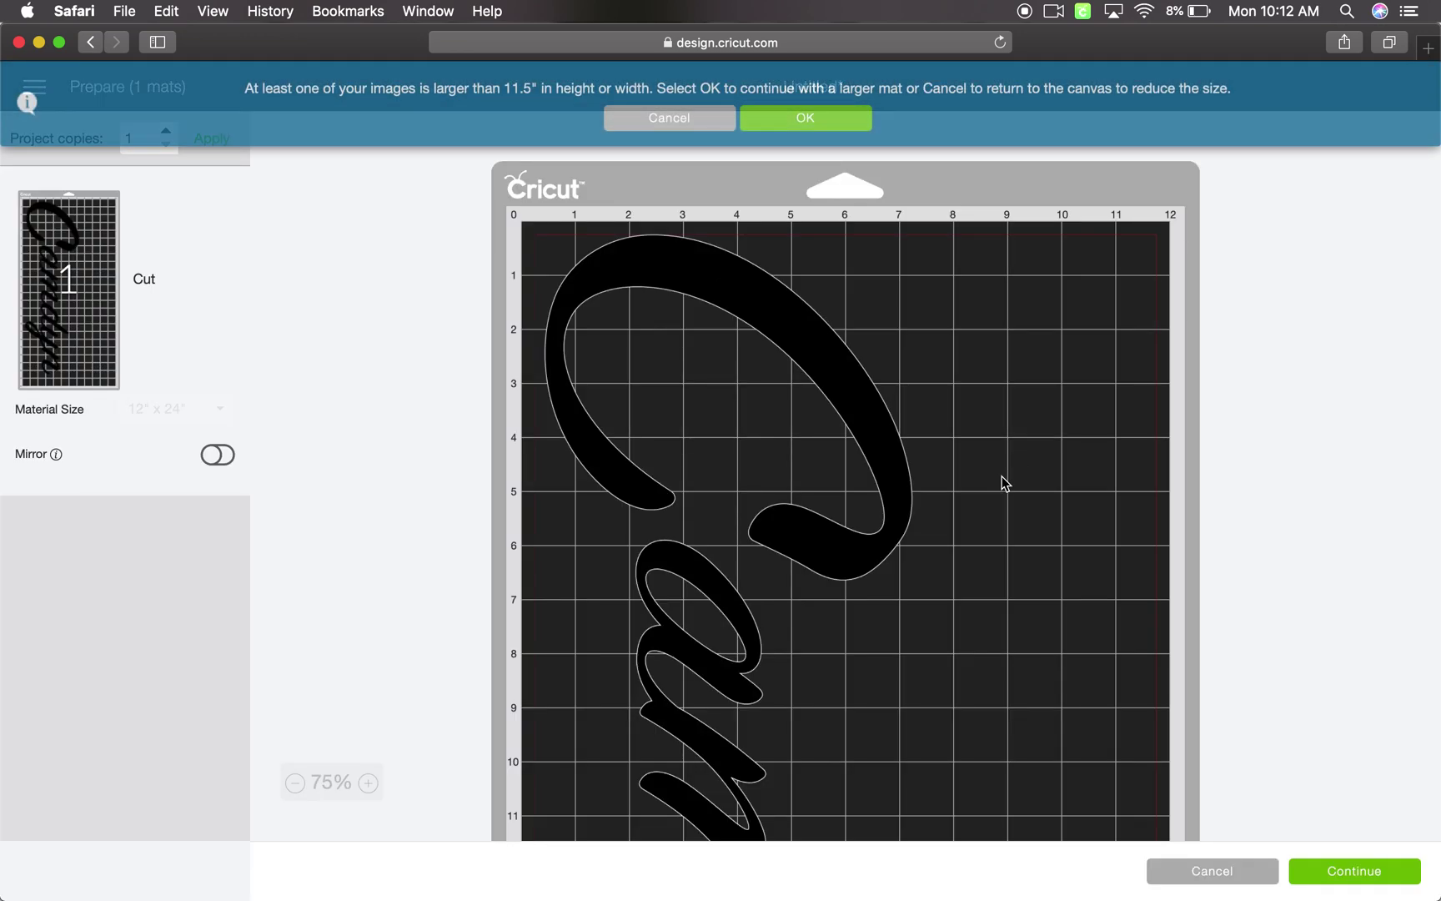
scroll(1001, 477, down, 10)
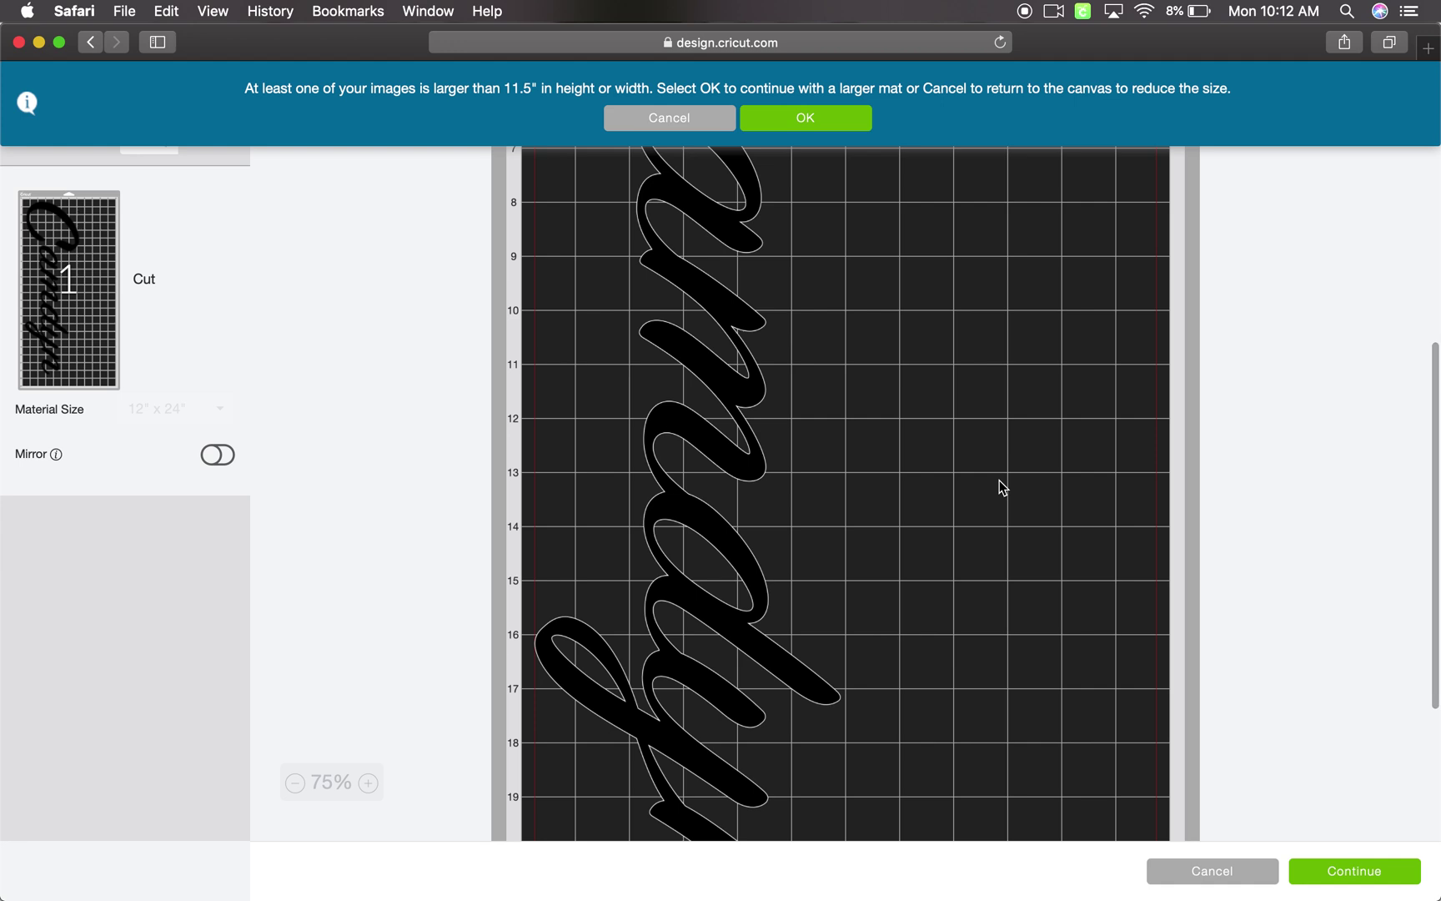
scroll(1002, 487, down, 5)
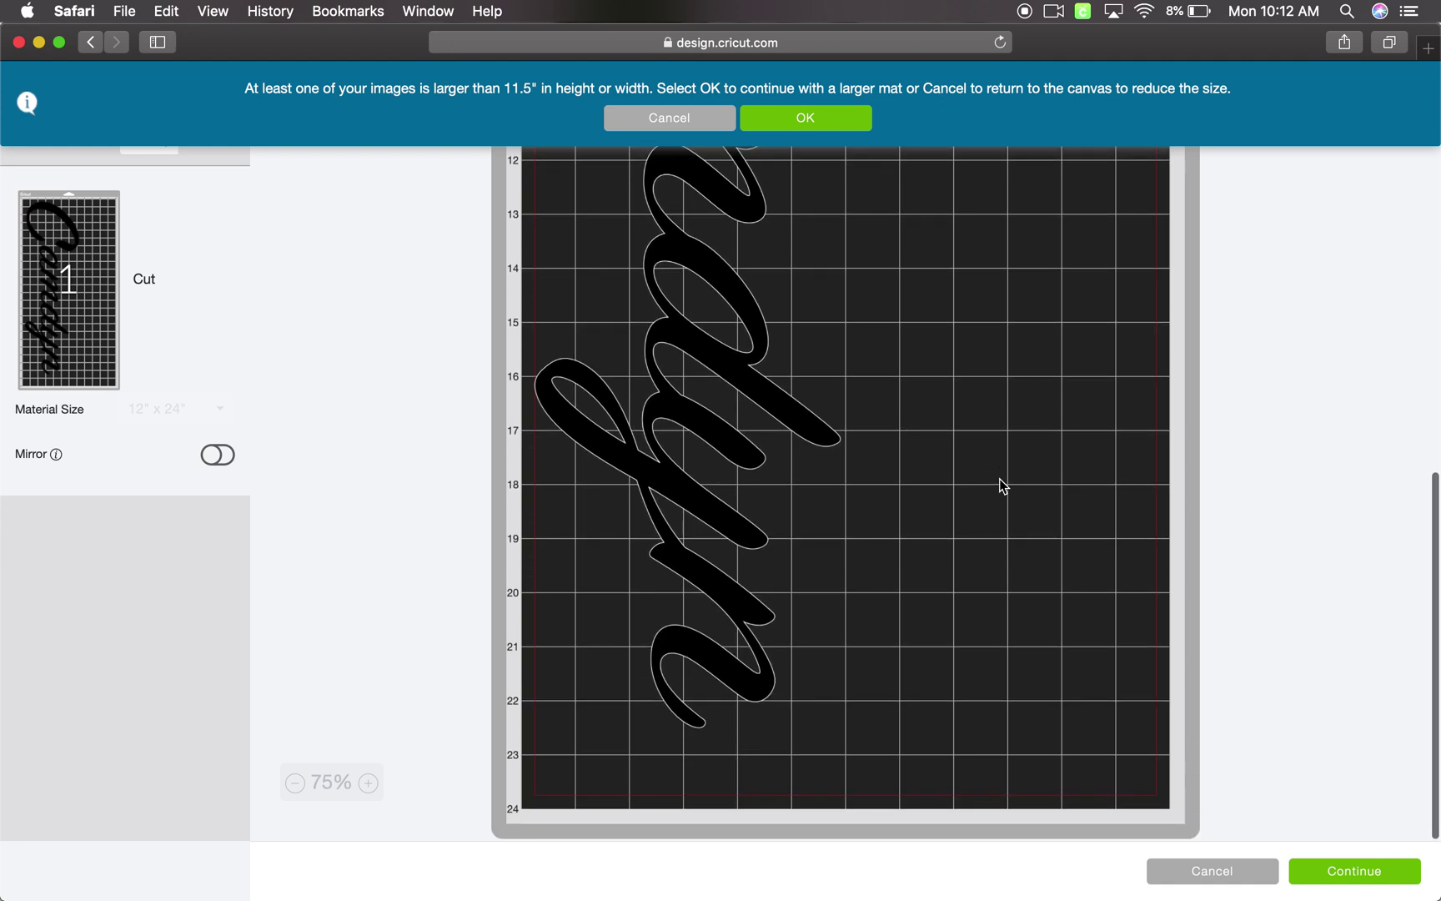
scroll(1001, 487, up, 15)
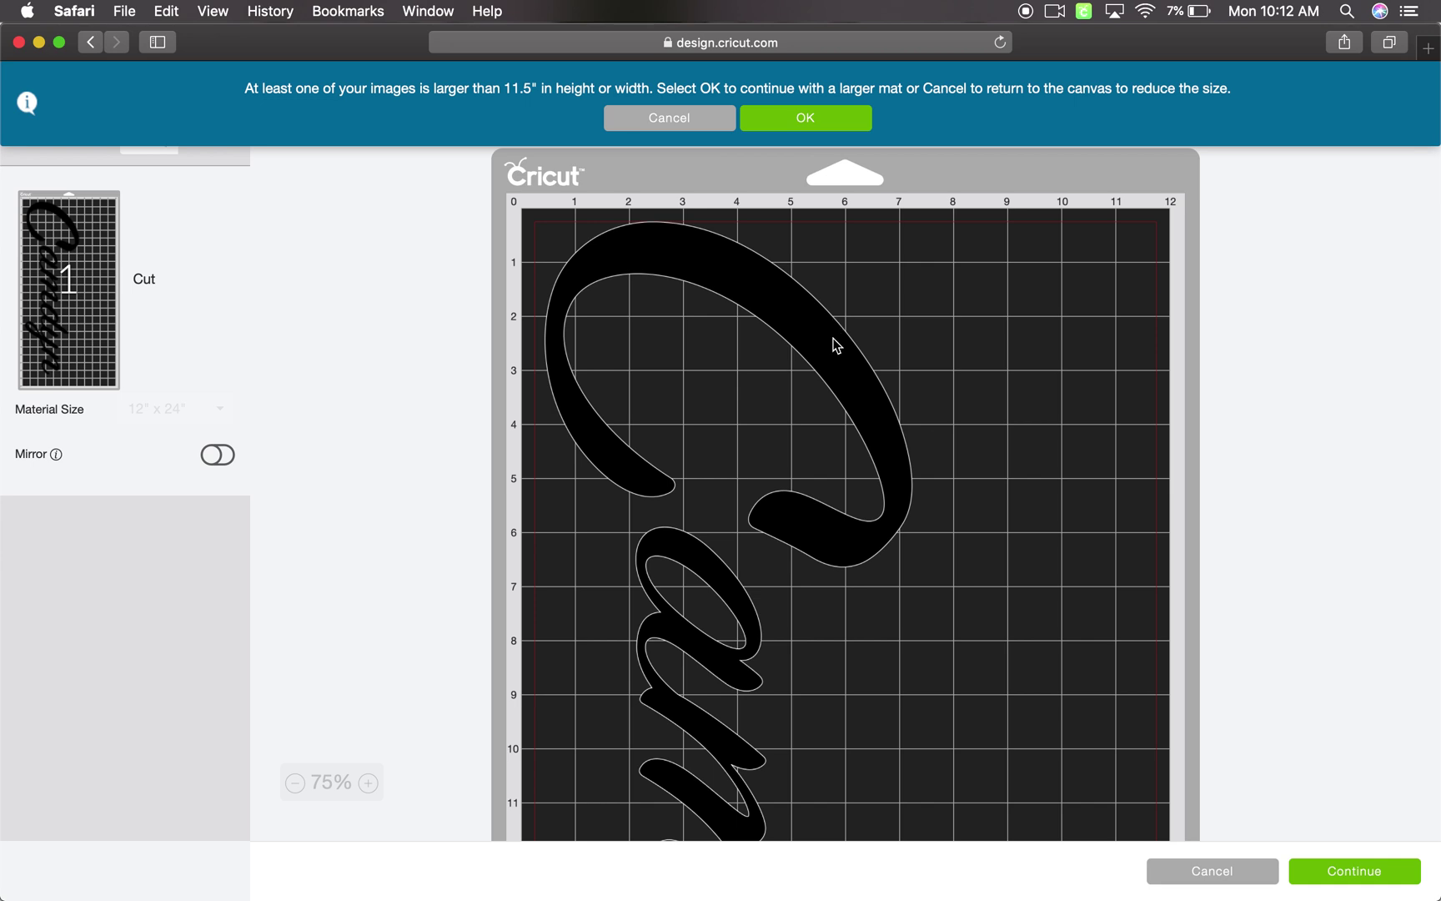
mouse_move(985, 889)
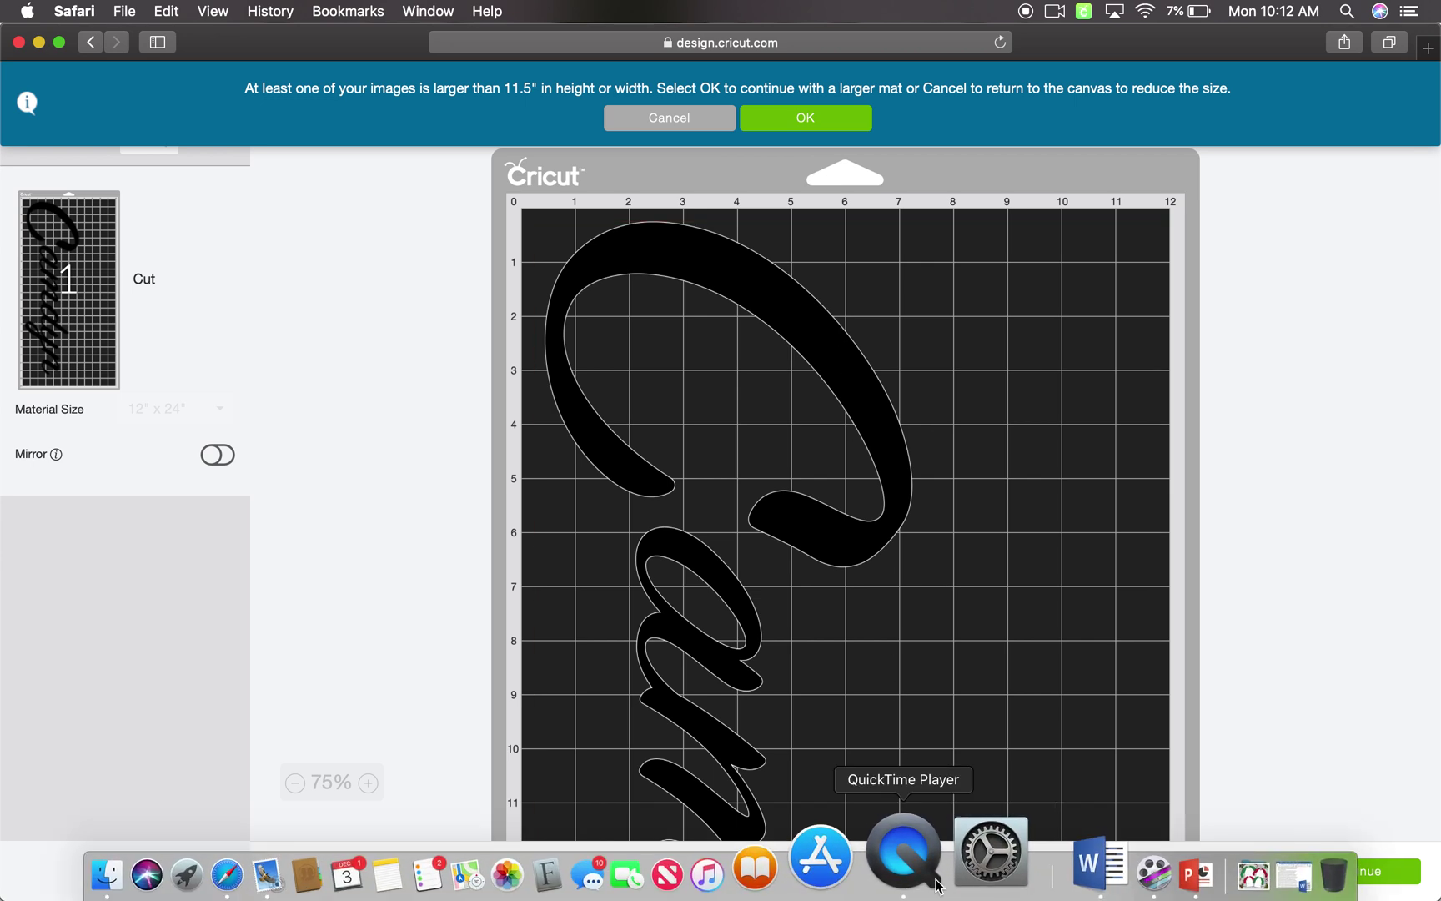
click(918, 859)
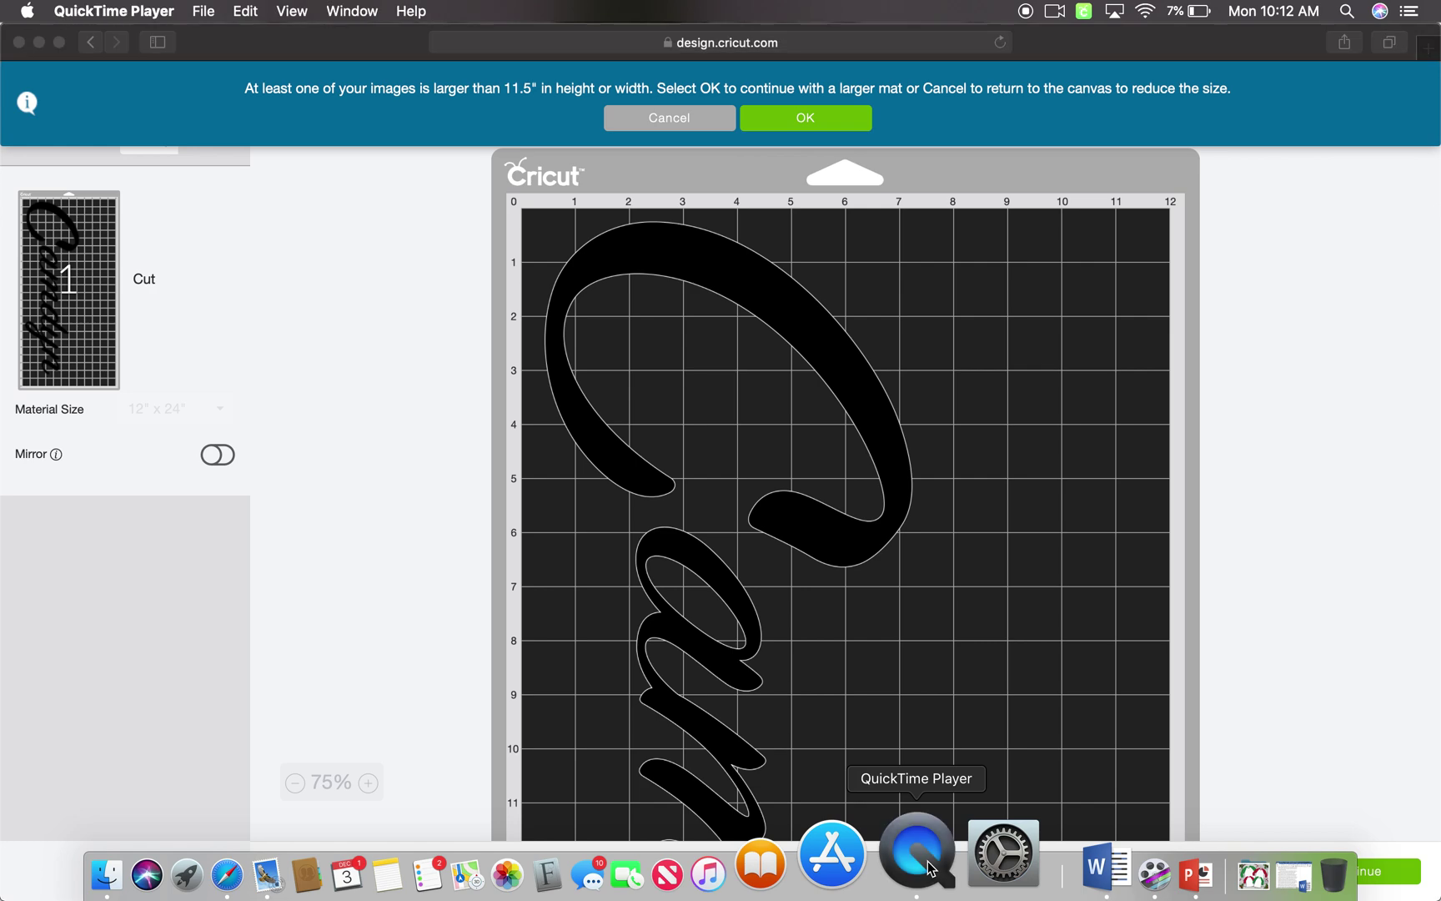